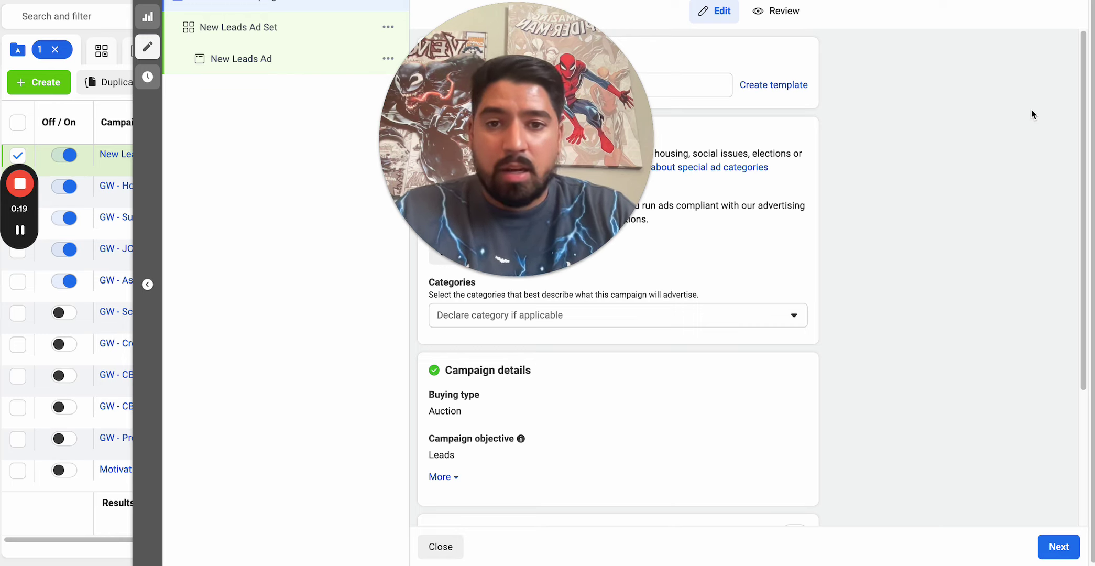
Continue from the campaign to the New Leads Ad Set
{"action": "mouse_move", "coordinate": [448, 226]}
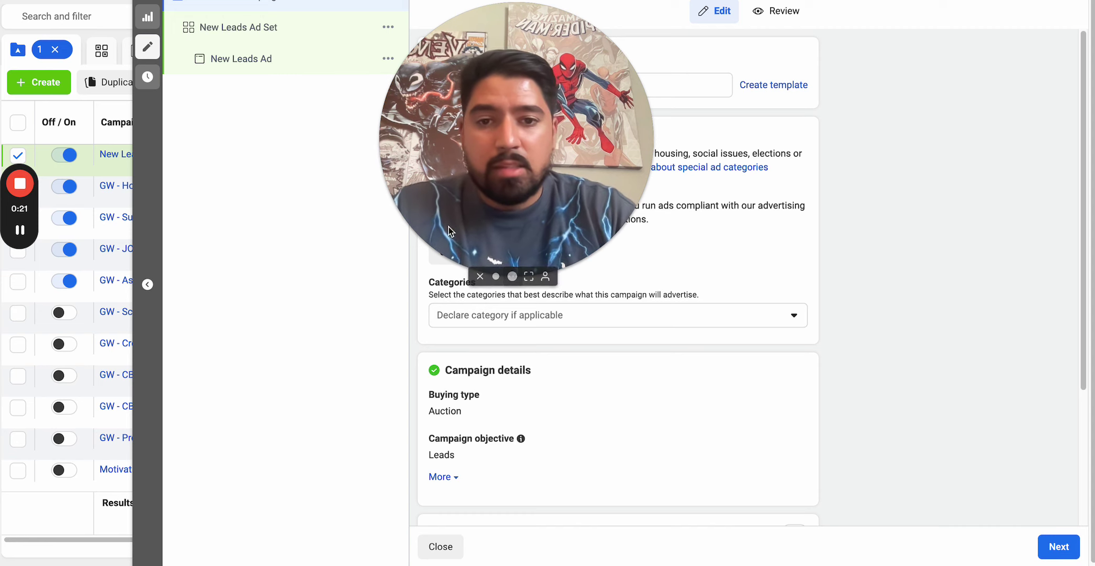
{"action": "left_click_drag", "start_coordinate": [448, 230], "coordinate": [895, 90]}
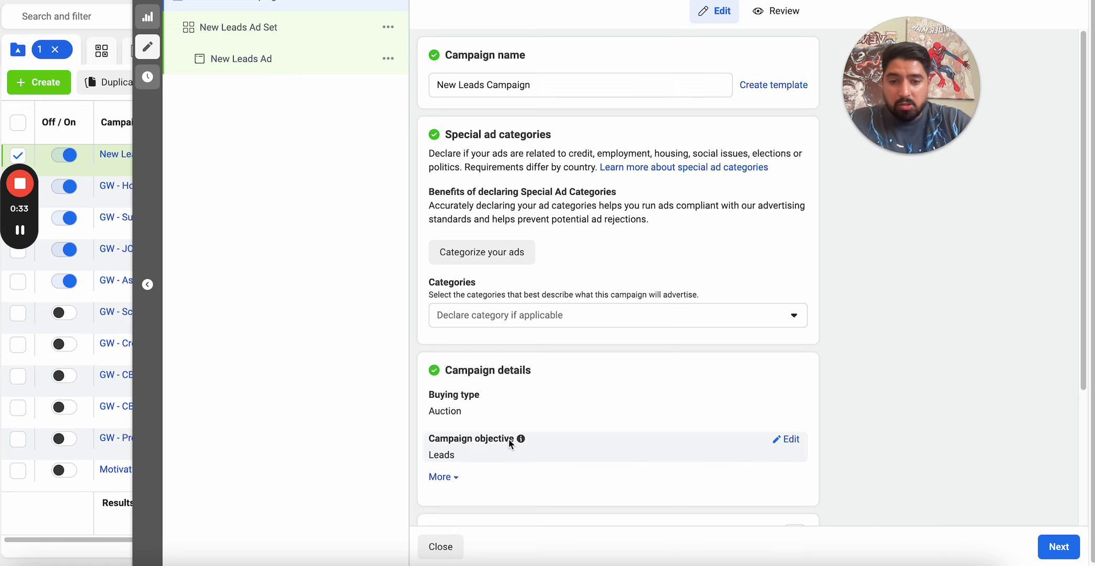
{"action": "scroll", "coordinate": [509, 439], "scroll_direction": "down", "scroll_amount": 3}
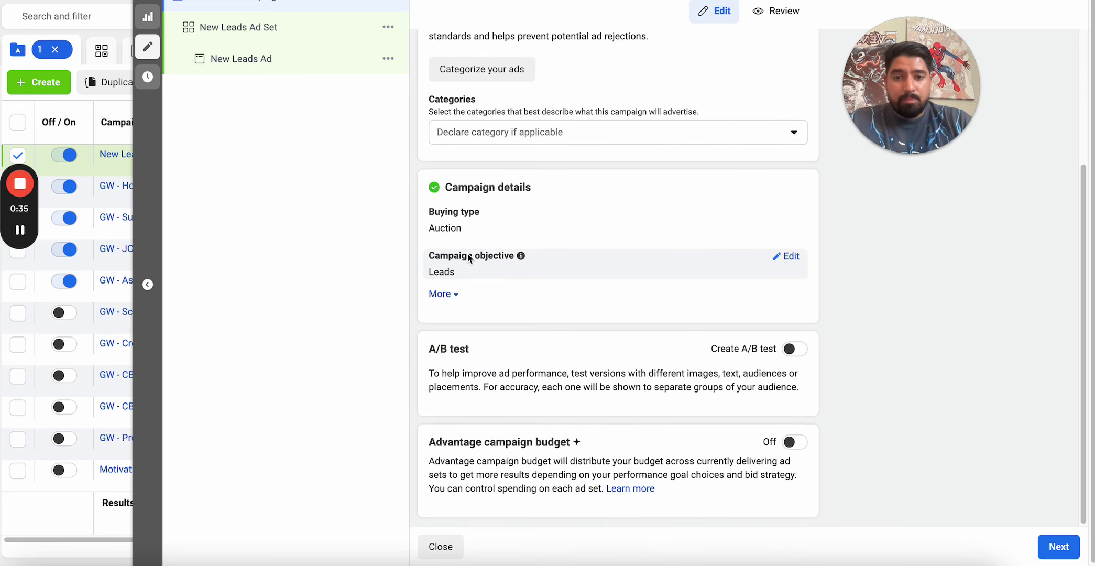
{"action": "left_click", "coordinate": [1066, 555]}
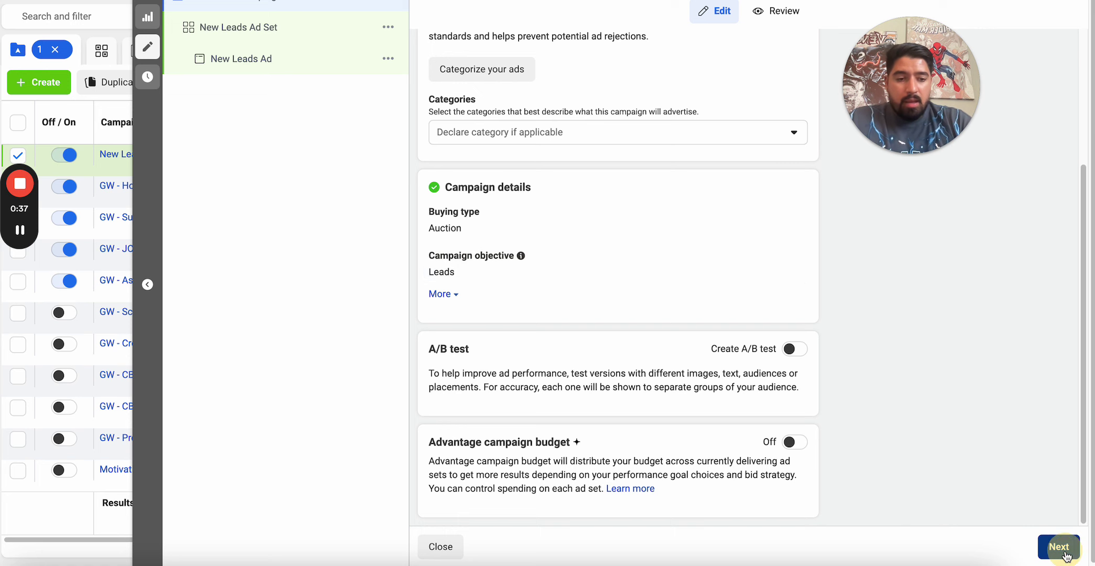
{"action": "scroll", "coordinate": [587, 293], "scroll_direction": "down", "scroll_amount": 5}
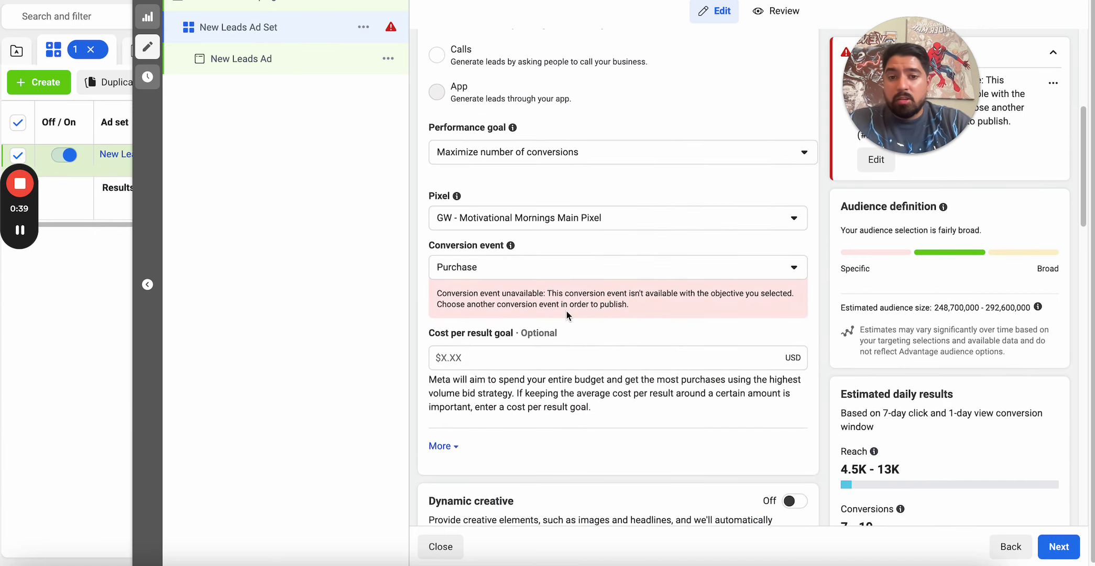
Change the ad set's conversion event from Purchase to Lead
{"action": "left_click", "coordinate": [542, 262]}
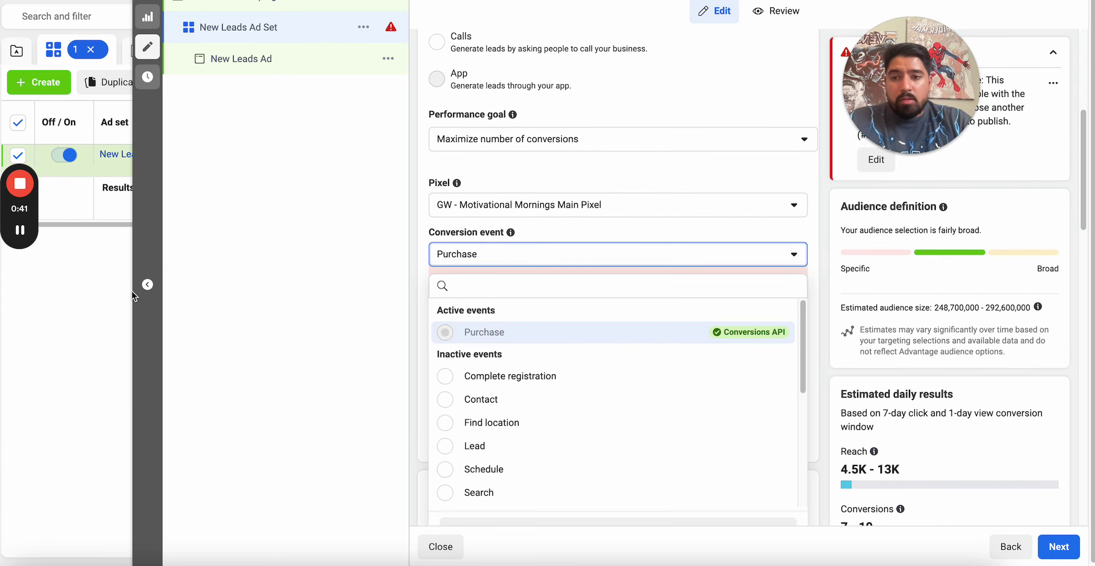
{"action": "left_click", "coordinate": [513, 198]}
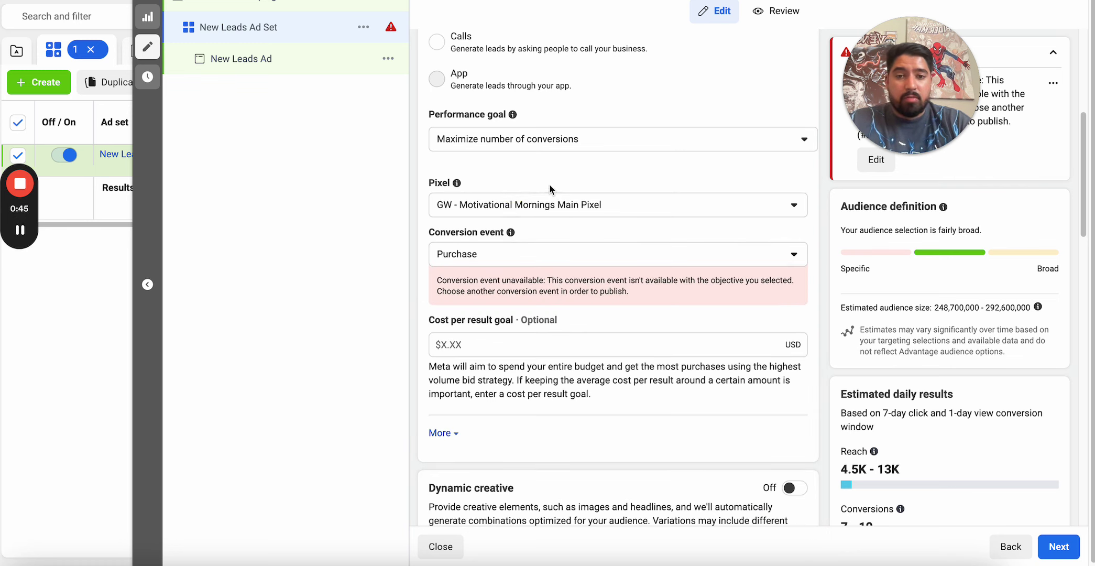
{"action": "left_click", "coordinate": [482, 246]}
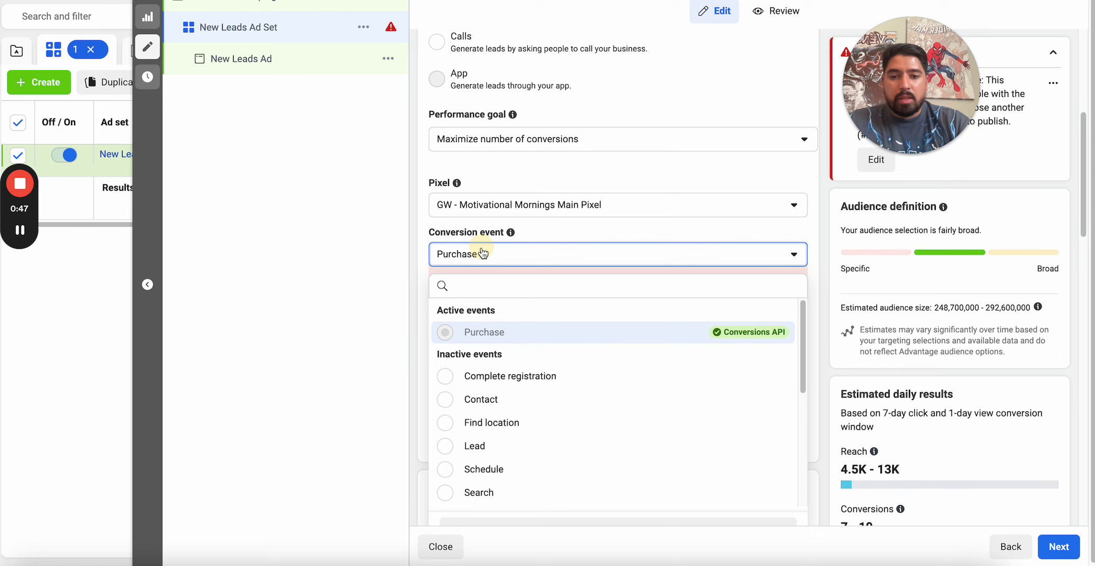
{"action": "scroll", "coordinate": [484, 447], "scroll_direction": "down", "scroll_amount": 1}
{"action": "left_click", "coordinate": [482, 425]}
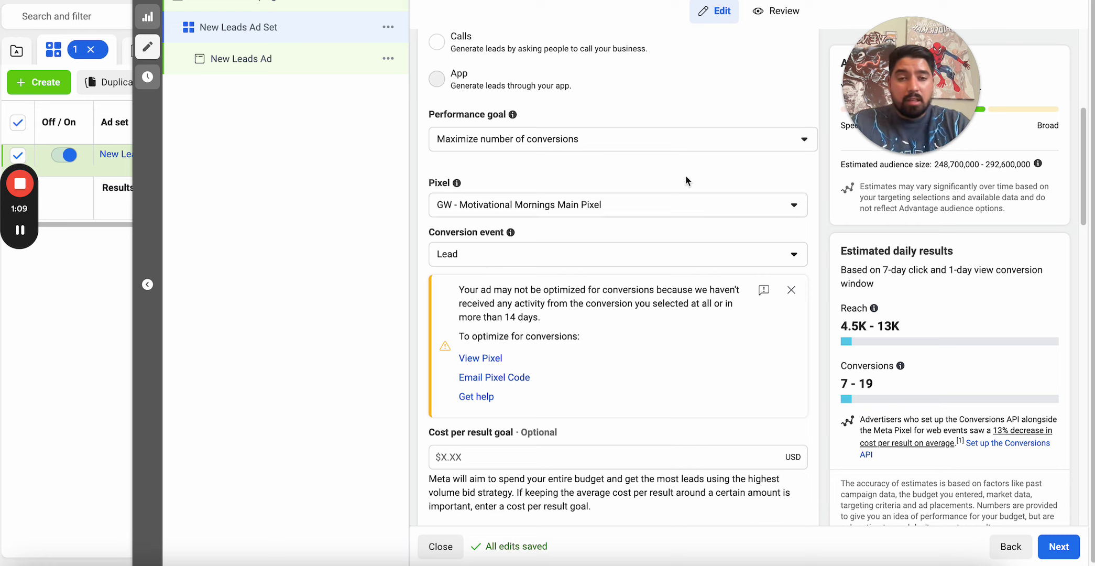
{"action": "left_click_drag", "start_coordinate": [901, 124], "coordinate": [508, 96]}
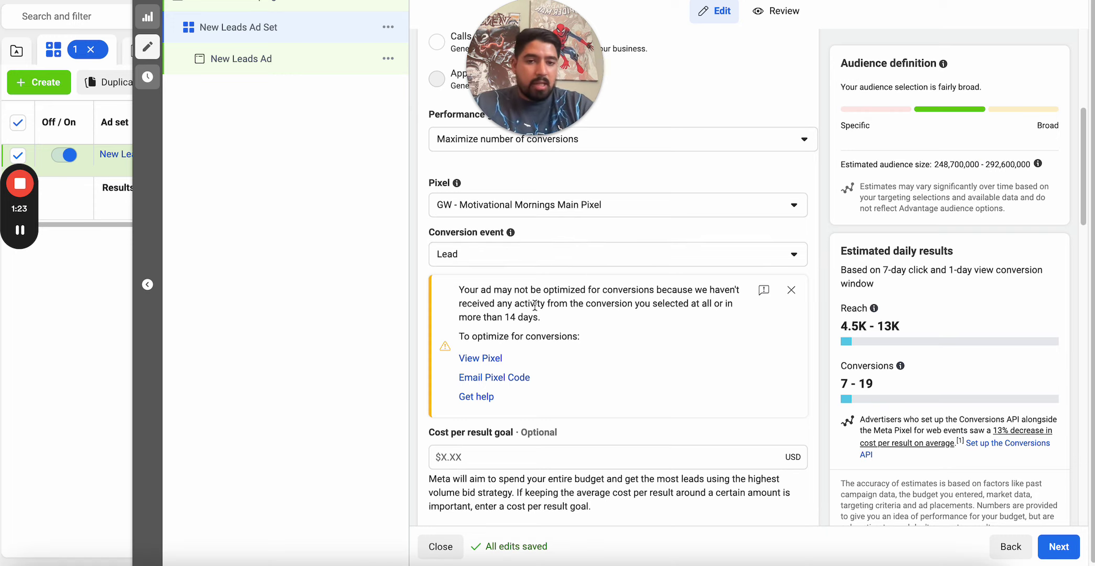
{"action": "scroll", "coordinate": [535, 305], "scroll_direction": "down", "scroll_amount": 4}
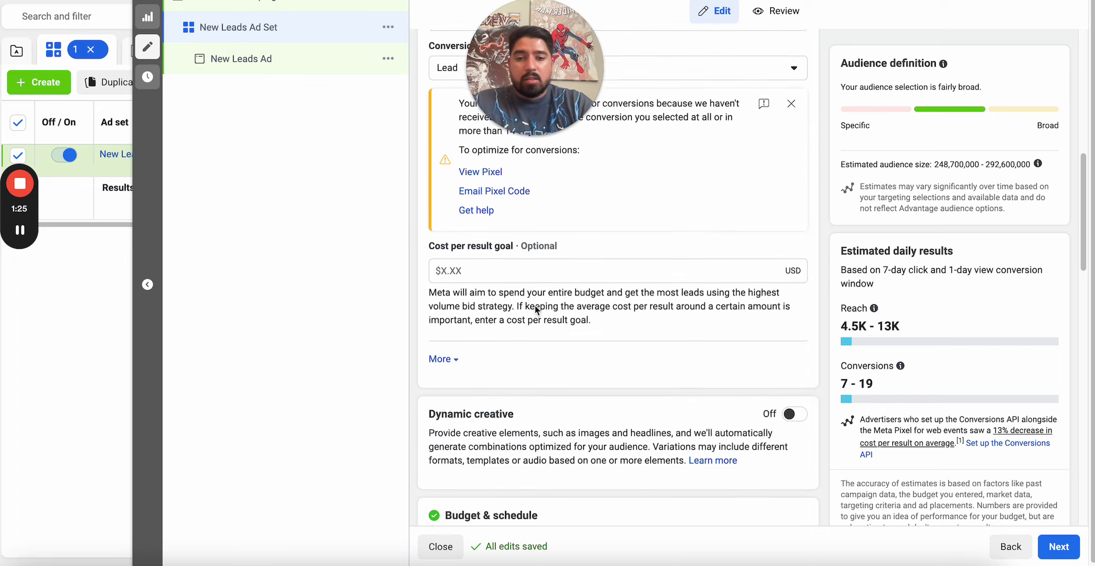
{"action": "scroll", "coordinate": [535, 309], "scroll_direction": "down", "scroll_amount": 10}
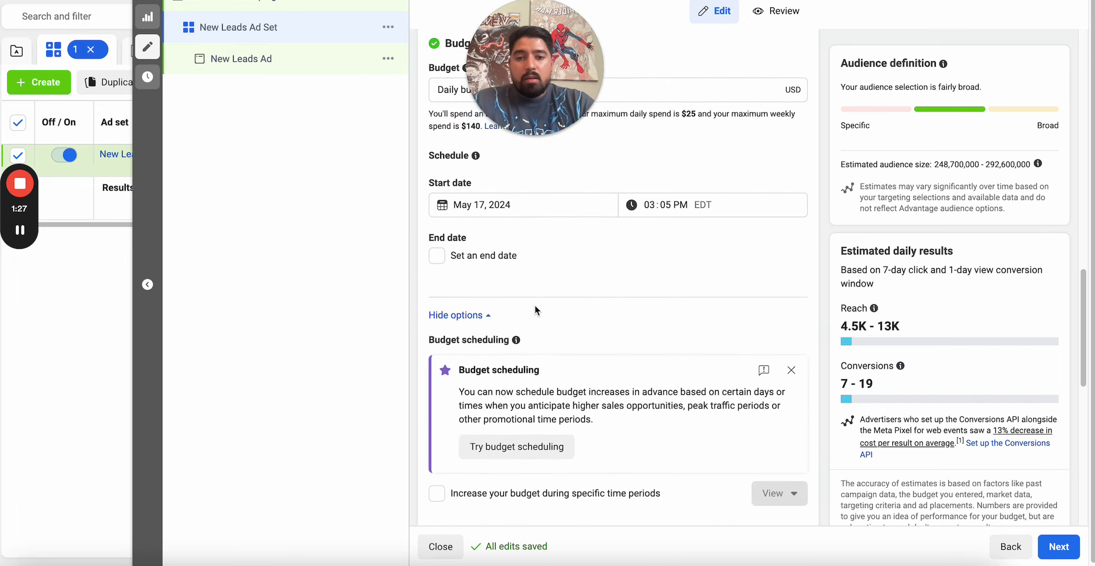
{"action": "scroll", "coordinate": [535, 308], "scroll_direction": "down", "scroll_amount": 10}
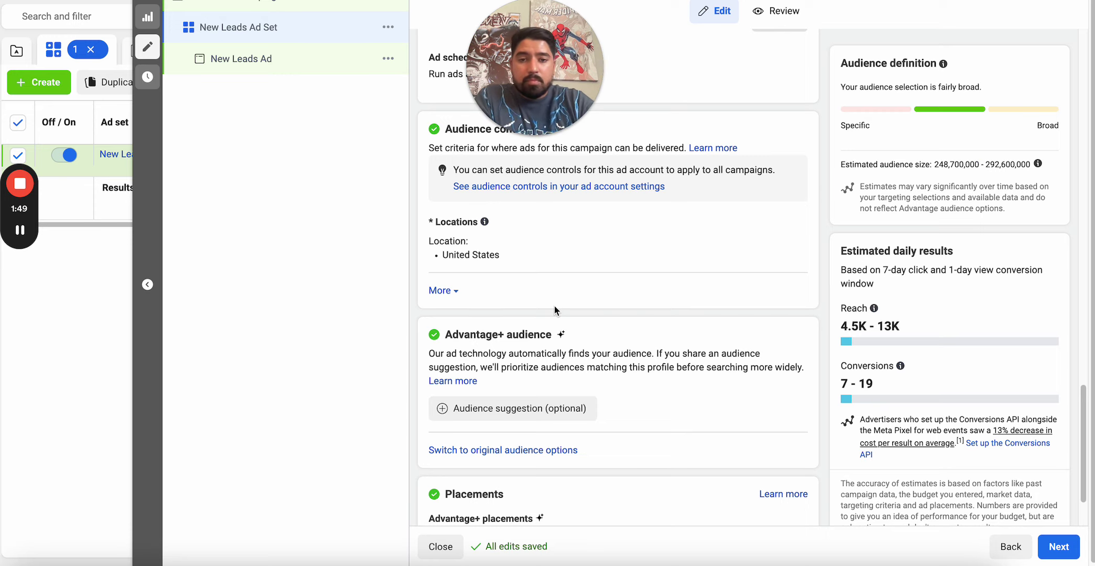
Open the ad set's target locations for editing, with United States included
{"action": "scroll", "coordinate": [554, 305], "scroll_direction": "up", "scroll_amount": 1}
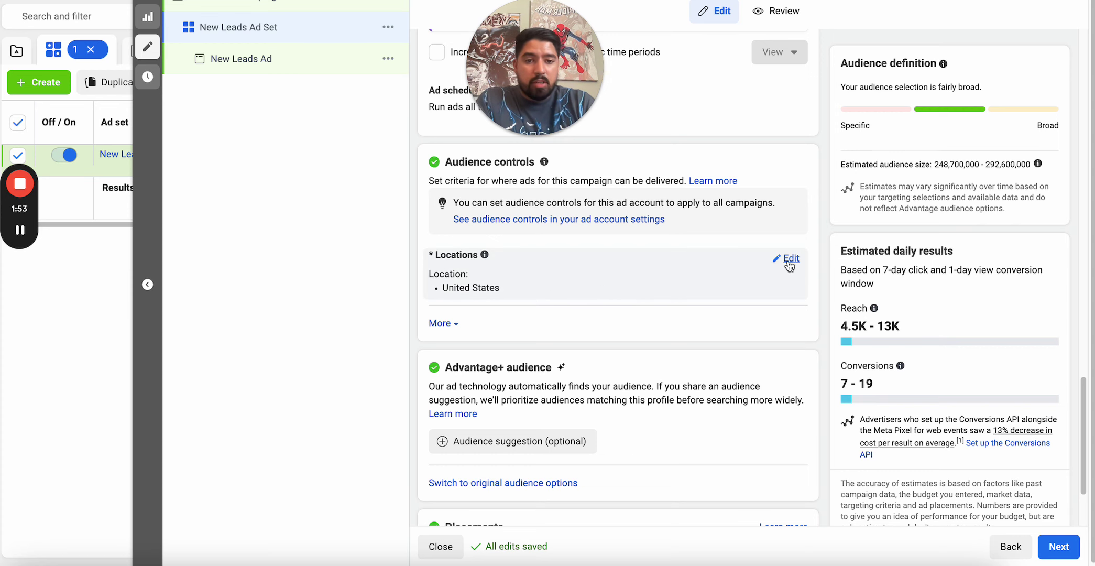
{"action": "left_click", "coordinate": [784, 258]}
{"action": "scroll", "coordinate": [632, 292], "scroll_direction": "down", "scroll_amount": 2}
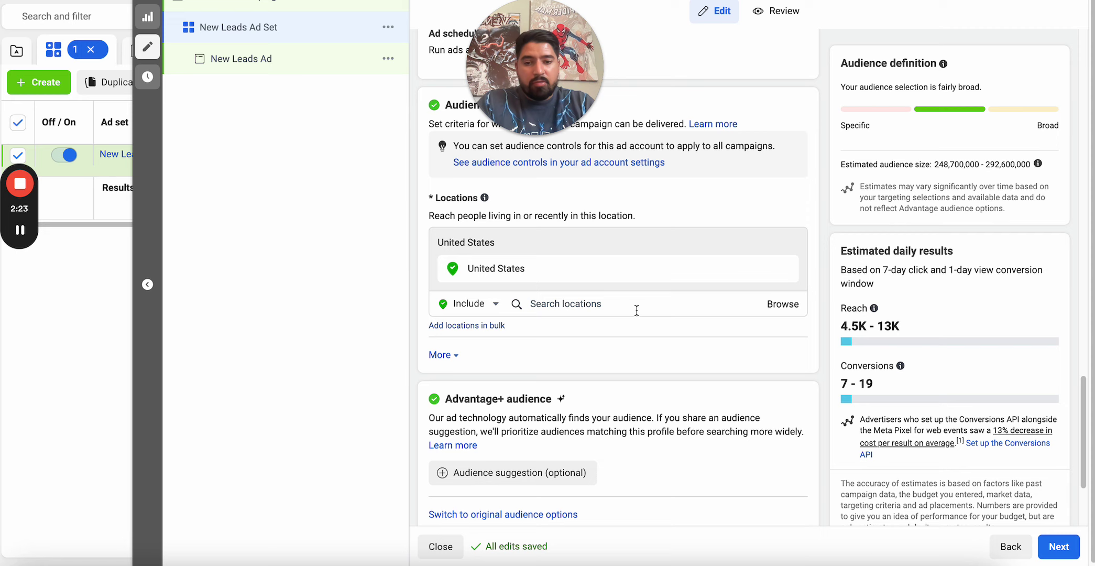
Highlight the Advantage+ audience heading and its description paragraph
{"action": "scroll", "coordinate": [636, 310], "scroll_direction": "down", "scroll_amount": 3}
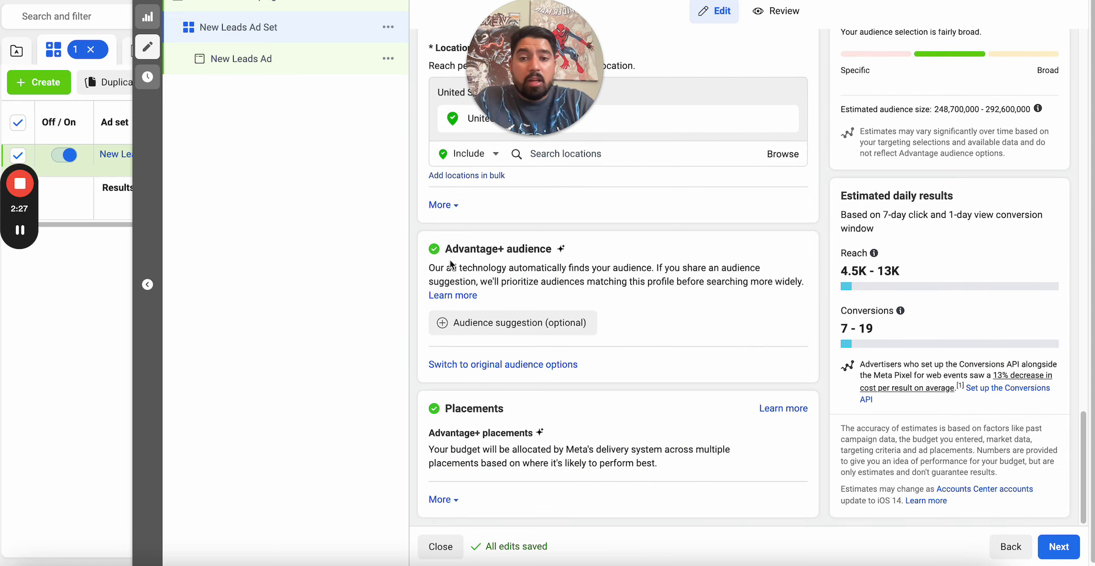
{"action": "left_click_drag", "start_coordinate": [439, 250], "coordinate": [558, 250]}
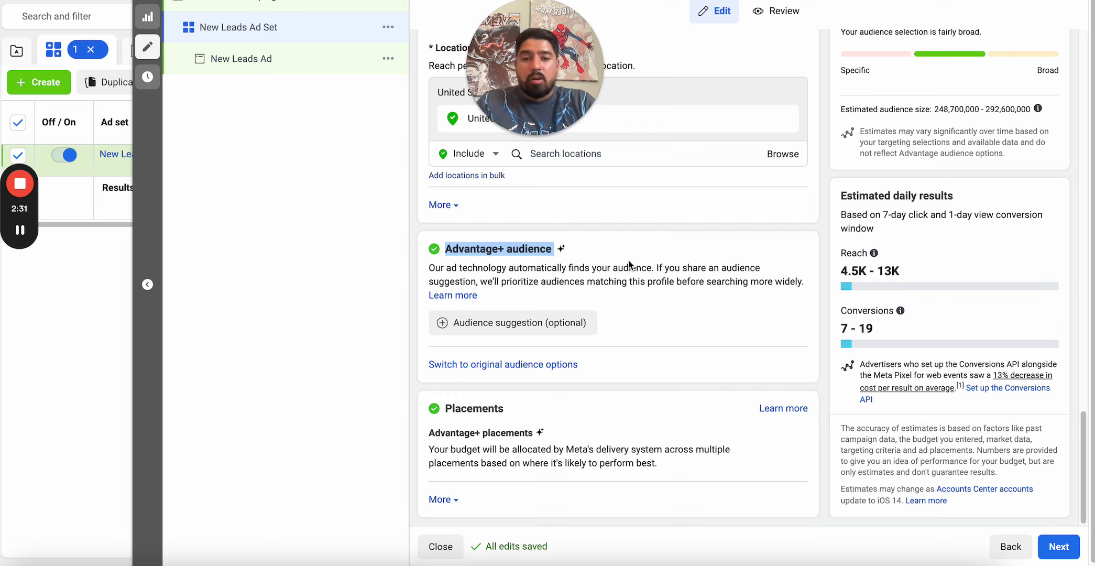
{"action": "triple_click", "coordinate": [592, 274]}
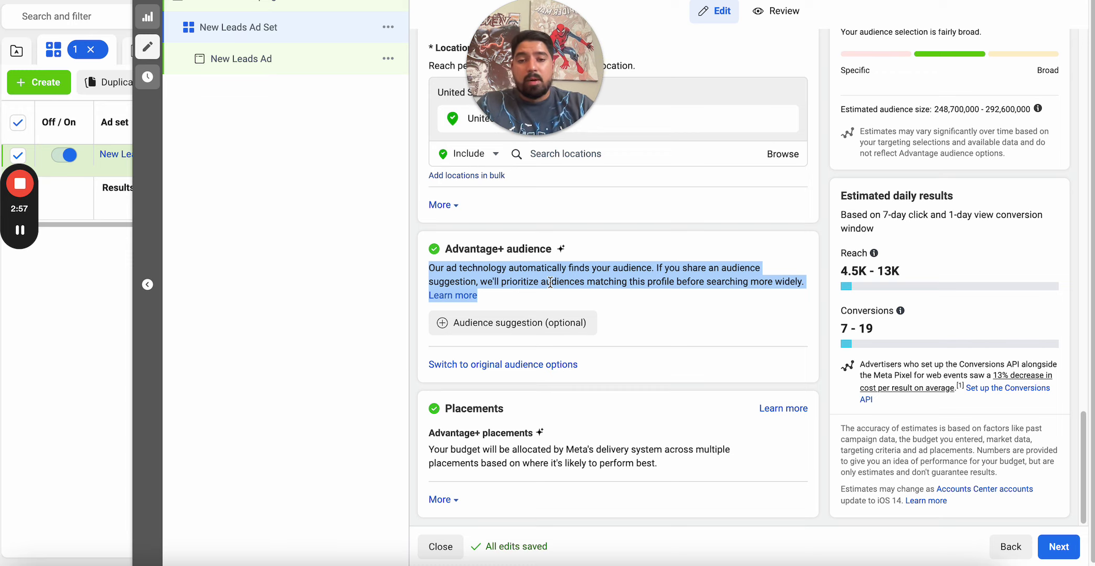
Bring up the switch-to-original-audience dialog, dismiss it, and clear the highlights
{"action": "left_click", "coordinate": [515, 370]}
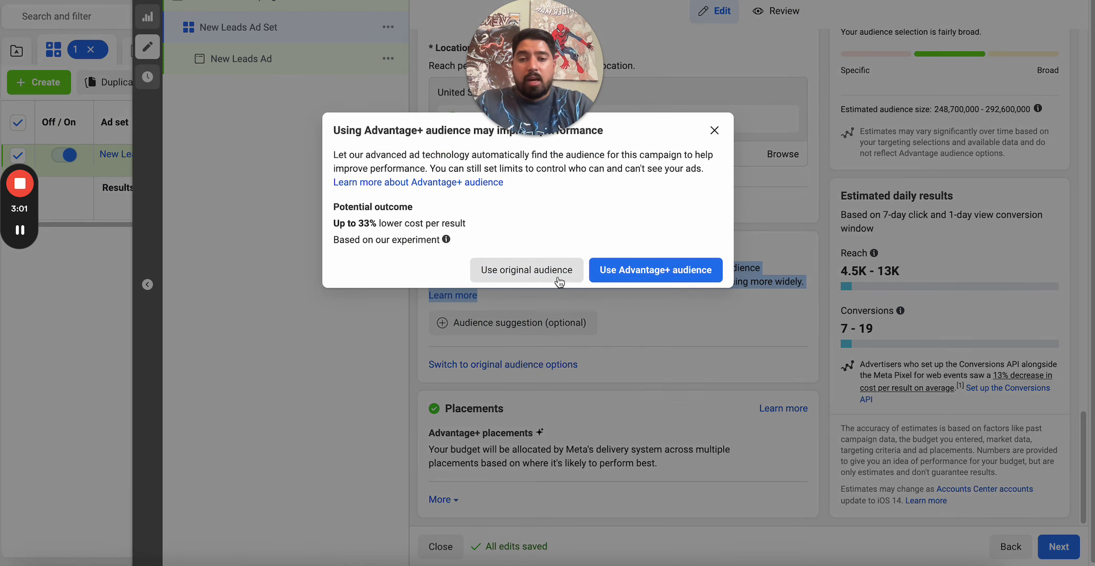
{"action": "left_click", "coordinate": [714, 132]}
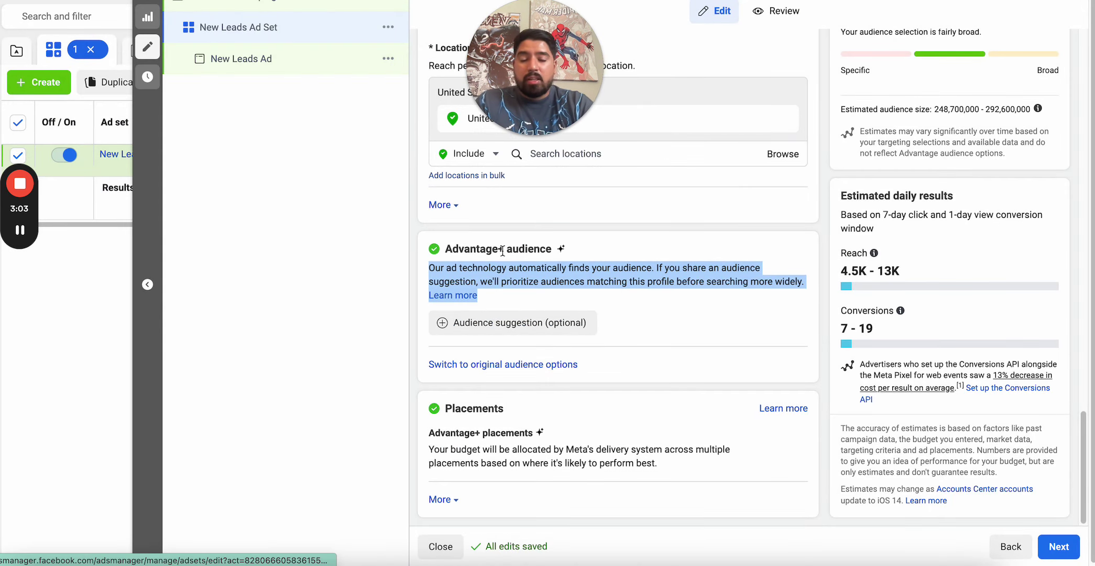
{"action": "left_click", "coordinate": [478, 273]}
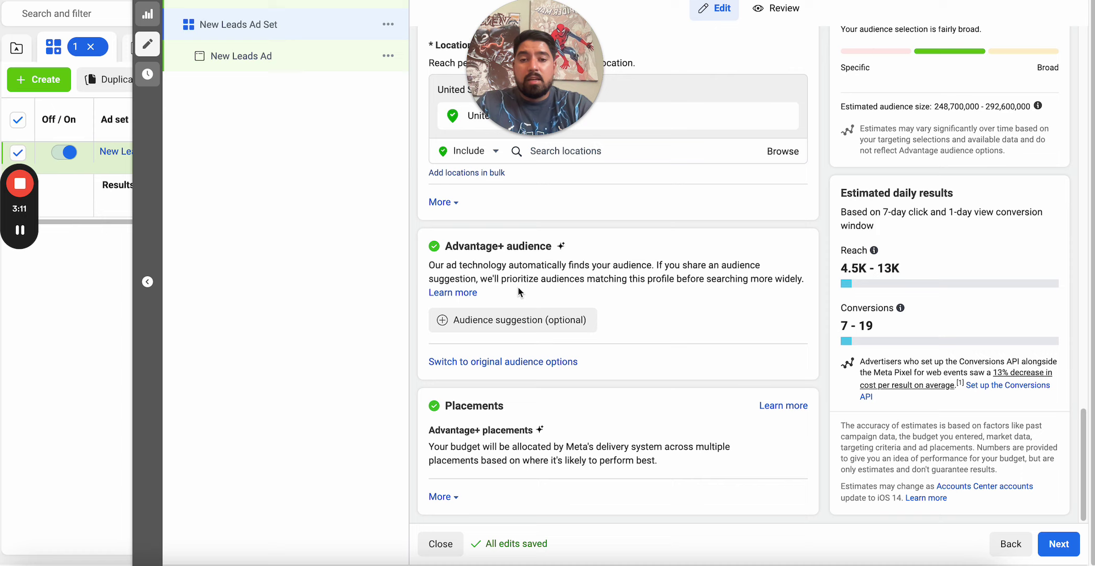
{"action": "left_click_drag", "start_coordinate": [519, 283], "coordinate": [666, 279]}
{"action": "left_click", "coordinate": [660, 281]}
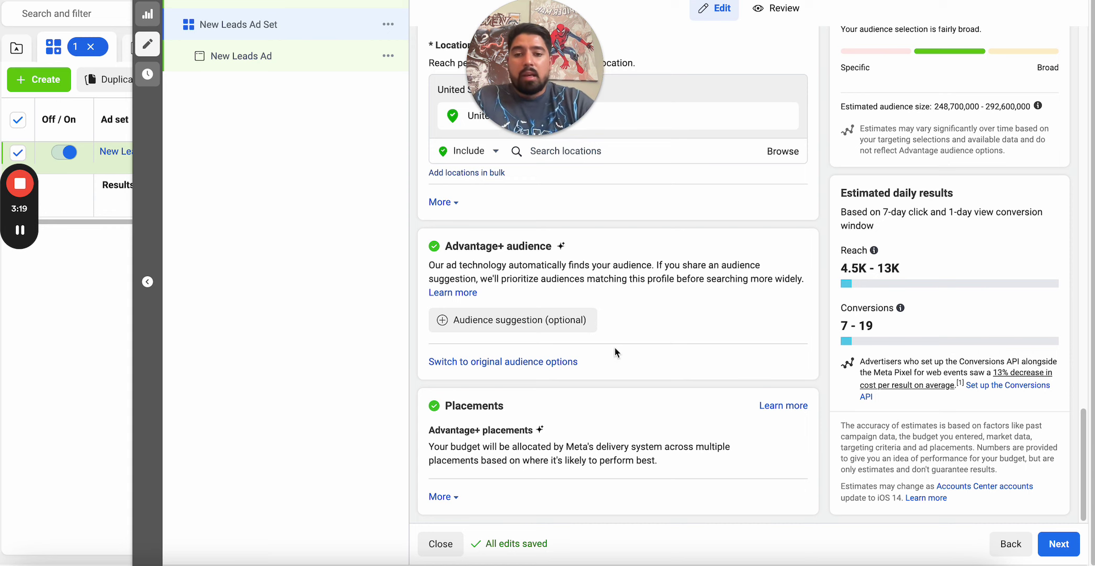
Switch the ad set to the original audience options instead of Advantage+
{"action": "left_click", "coordinate": [532, 362]}
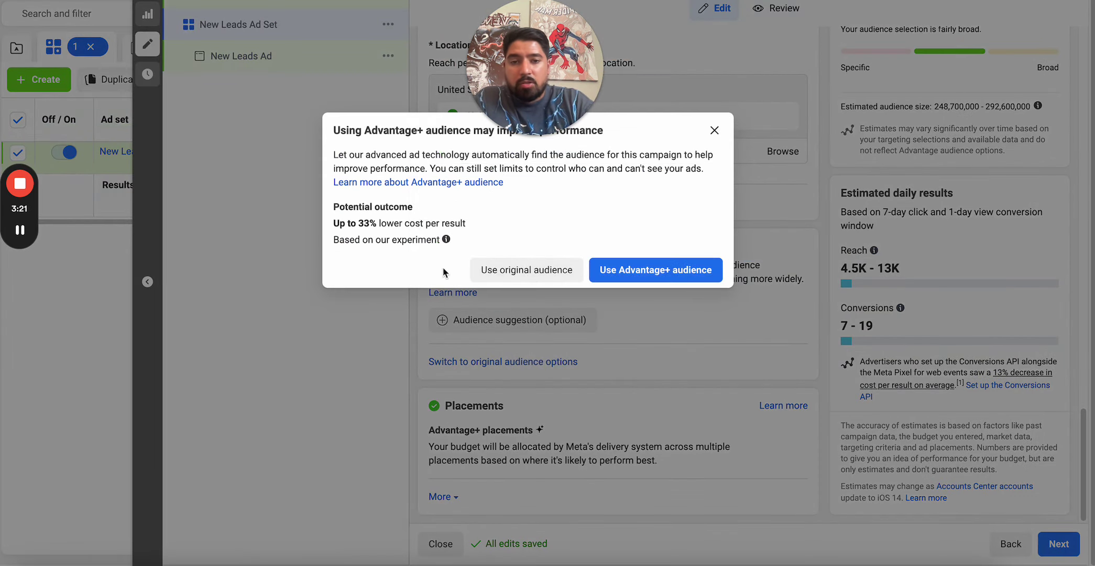
{"action": "left_click", "coordinate": [526, 268]}
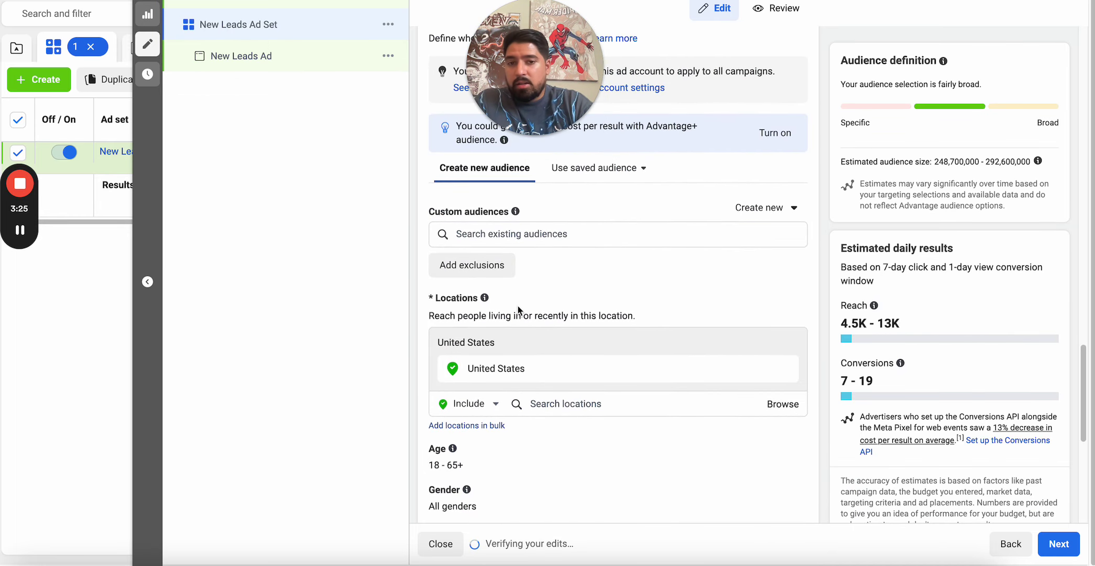
{"action": "scroll", "coordinate": [518, 309], "scroll_direction": "down", "scroll_amount": 5}
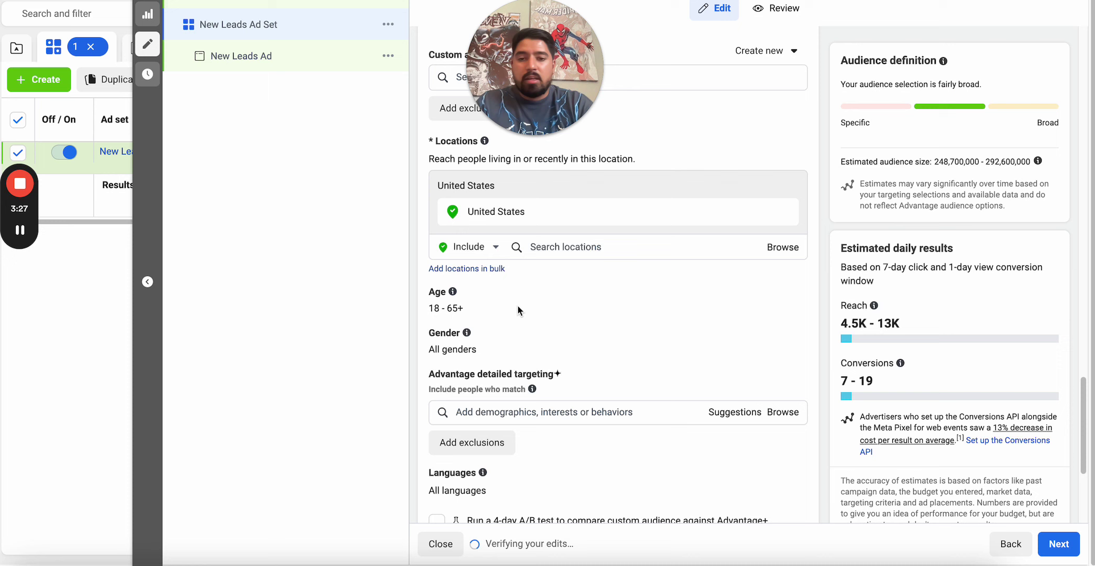
Set the audience age range to 25–50
{"action": "left_click", "coordinate": [784, 261]}
{"action": "left_click", "coordinate": [454, 282]}
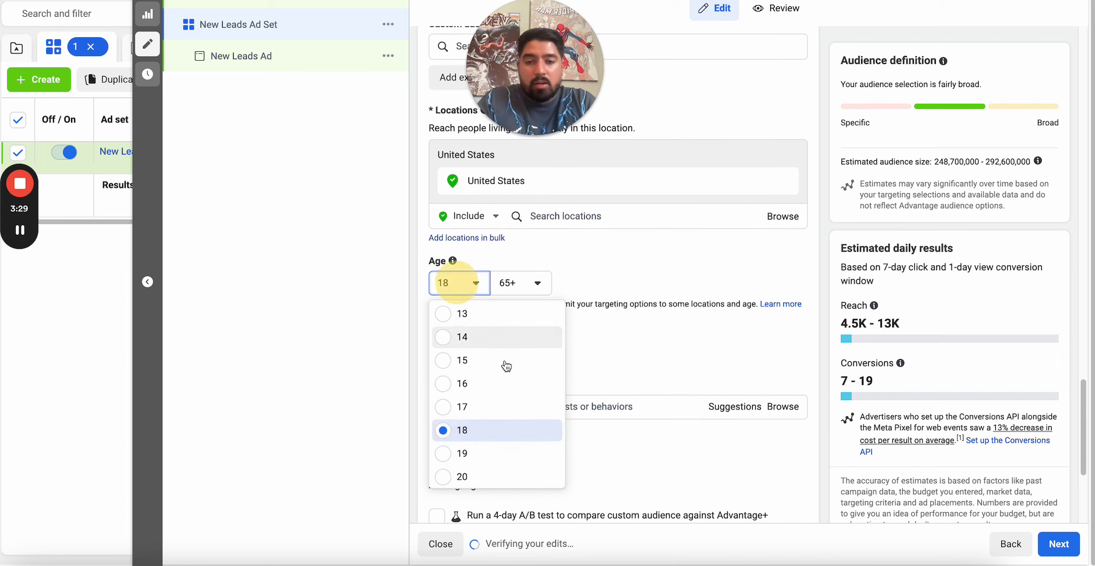
{"action": "scroll", "coordinate": [501, 367], "scroll_direction": "down", "scroll_amount": 4}
{"action": "left_click", "coordinate": [461, 350]}
{"action": "left_click", "coordinate": [509, 288]}
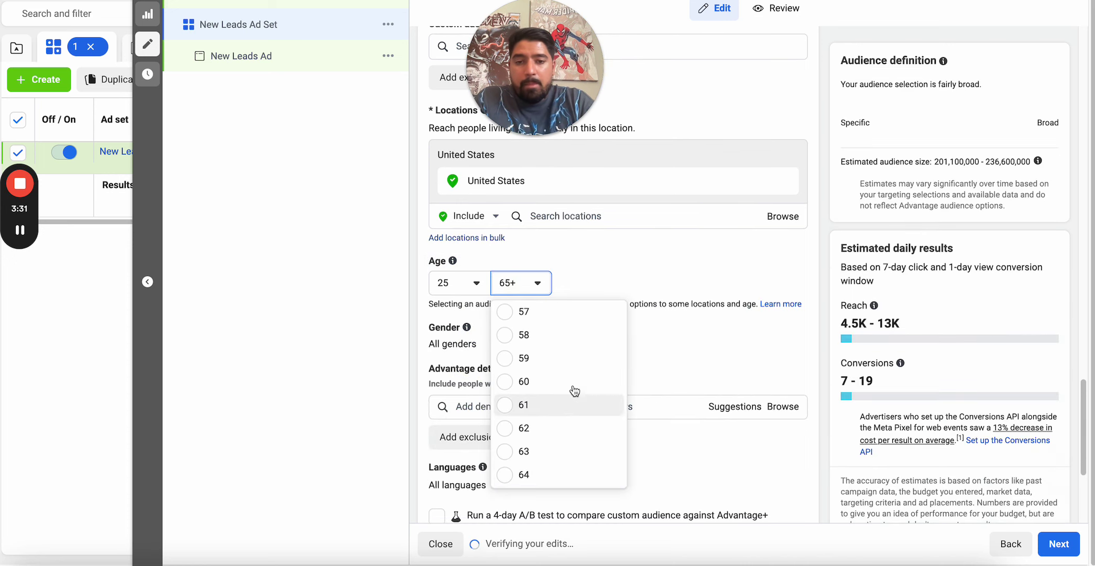
{"action": "scroll", "coordinate": [552, 367], "scroll_direction": "up", "scroll_amount": 3}
{"action": "left_click", "coordinate": [546, 339]}
Add E-books (publications) as a detailed targeting interest
{"action": "left_click", "coordinate": [713, 407]}
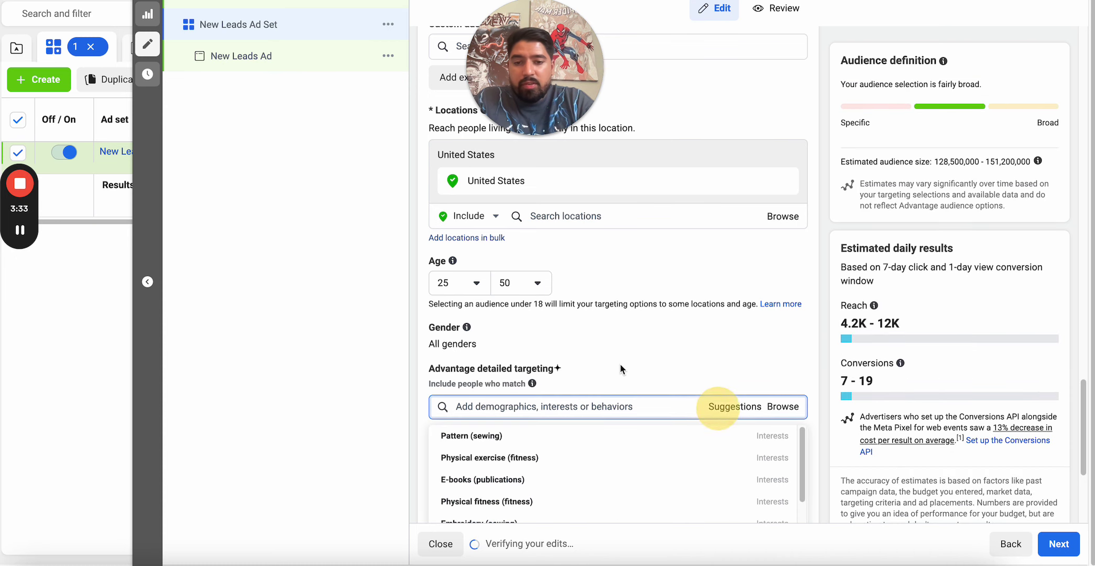
{"action": "scroll", "coordinate": [620, 366], "scroll_direction": "down", "scroll_amount": 3}
{"action": "left_click", "coordinate": [550, 335]}
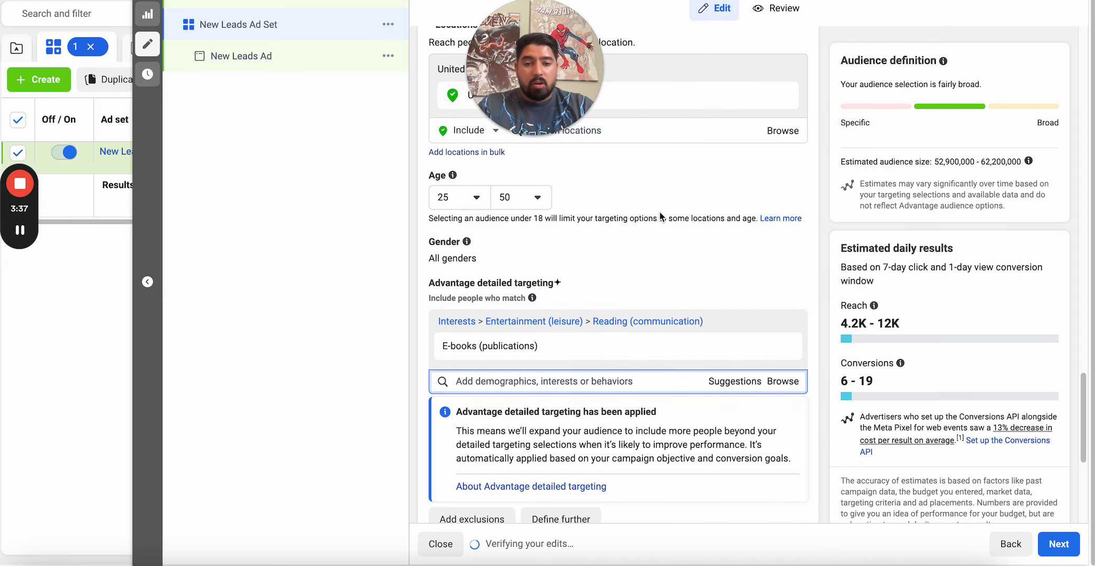
{"action": "scroll", "coordinate": [660, 212], "scroll_direction": "up", "scroll_amount": 5}
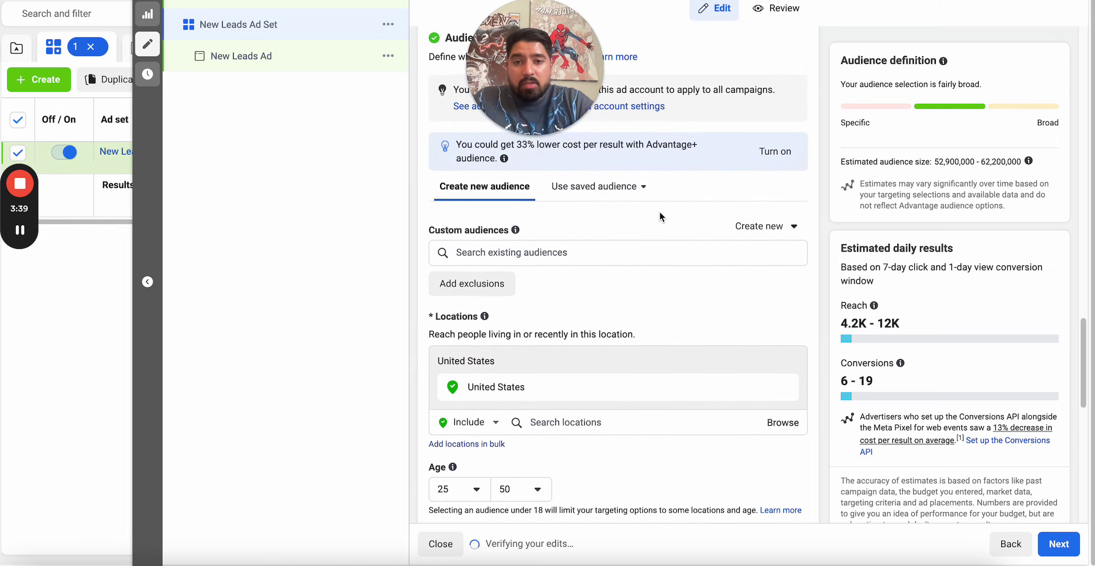
{"action": "scroll", "coordinate": [660, 212], "scroll_direction": "down", "scroll_amount": 5}
{"action": "scroll", "coordinate": [629, 288], "scroll_direction": "up", "scroll_amount": 5}
{"action": "scroll", "coordinate": [615, 344], "scroll_direction": "up", "scroll_amount": 2}
{"action": "scroll", "coordinate": [614, 340], "scroll_direction": "down", "scroll_amount": 8}
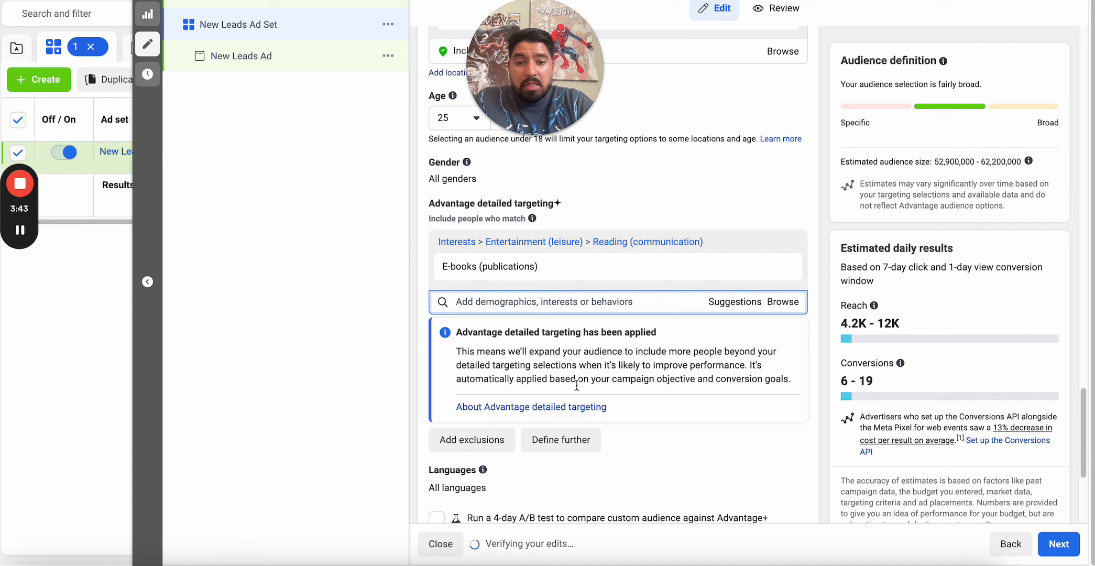
Check the Advantage detailed targeting help, then delete the E-books (publications) interest
{"action": "left_click", "coordinate": [545, 407]}
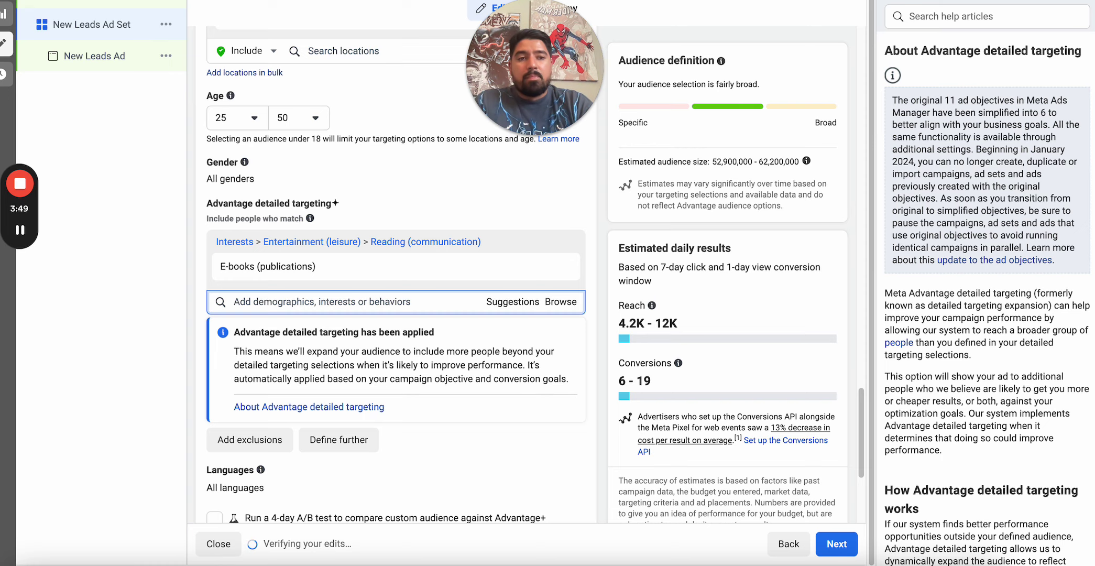
{"action": "key", "text": "Escape"}
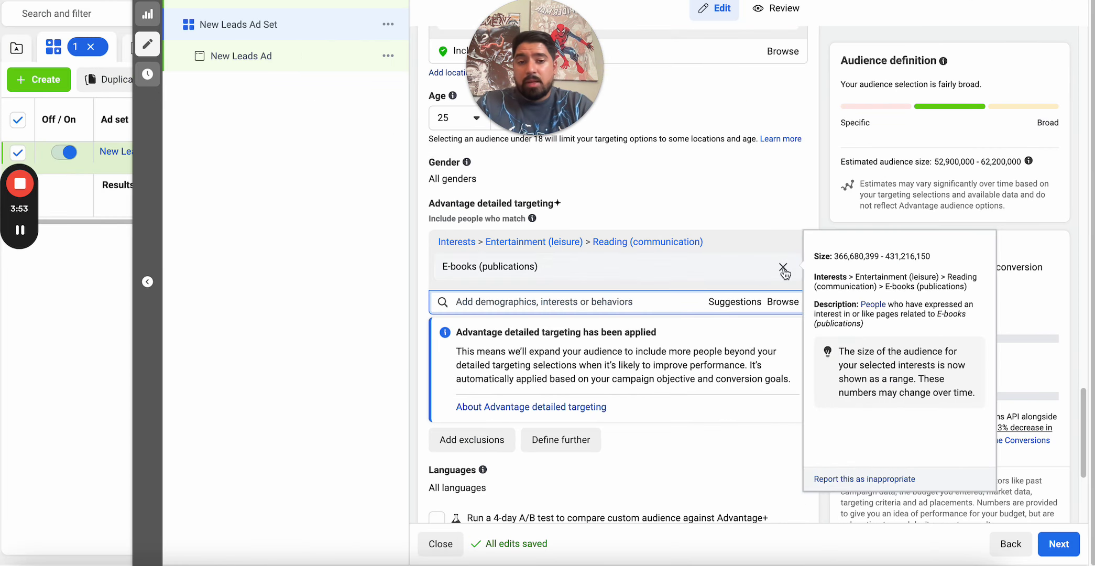
{"action": "left_click", "coordinate": [783, 268]}
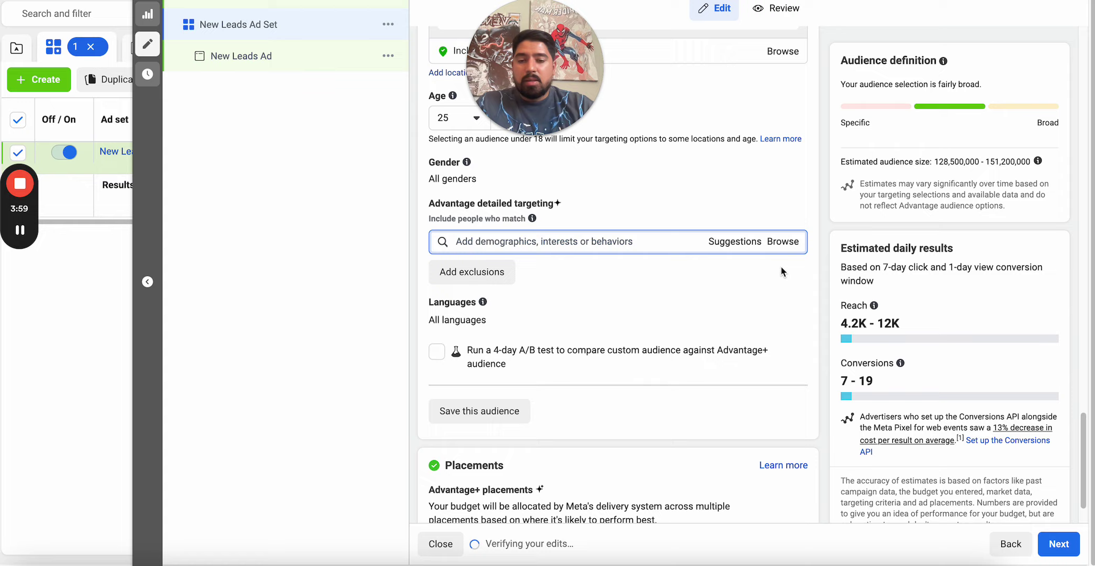
{"action": "scroll", "coordinate": [781, 266], "scroll_direction": "up", "scroll_amount": 10}
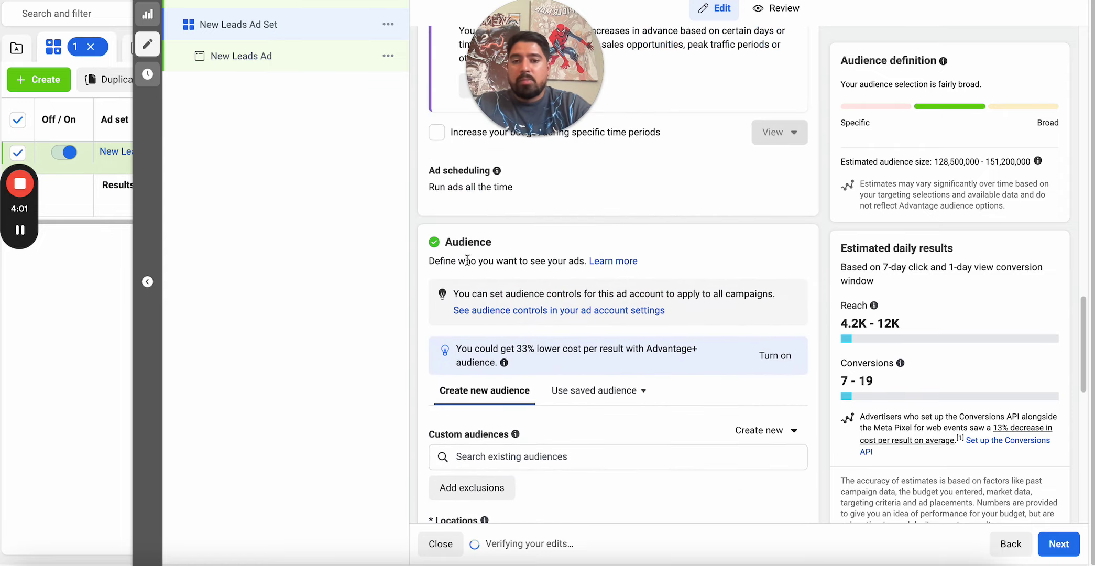
{"action": "scroll", "coordinate": [468, 257], "scroll_direction": "down", "scroll_amount": 1}
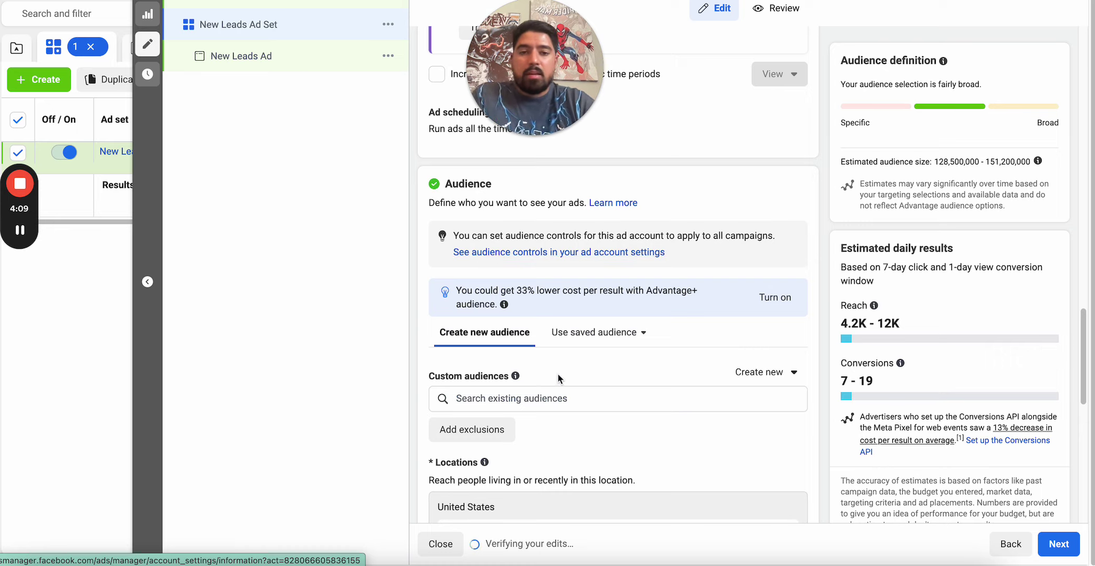
{"action": "scroll", "coordinate": [557, 373], "scroll_direction": "down", "scroll_amount": 5}
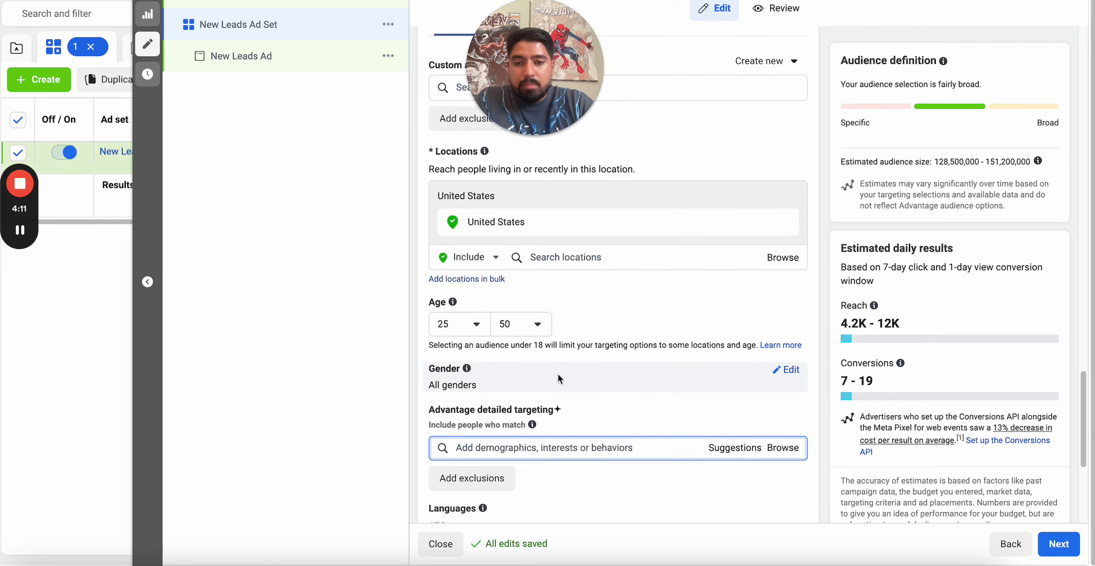
{"action": "scroll", "coordinate": [501, 350], "scroll_direction": "down", "scroll_amount": 4}
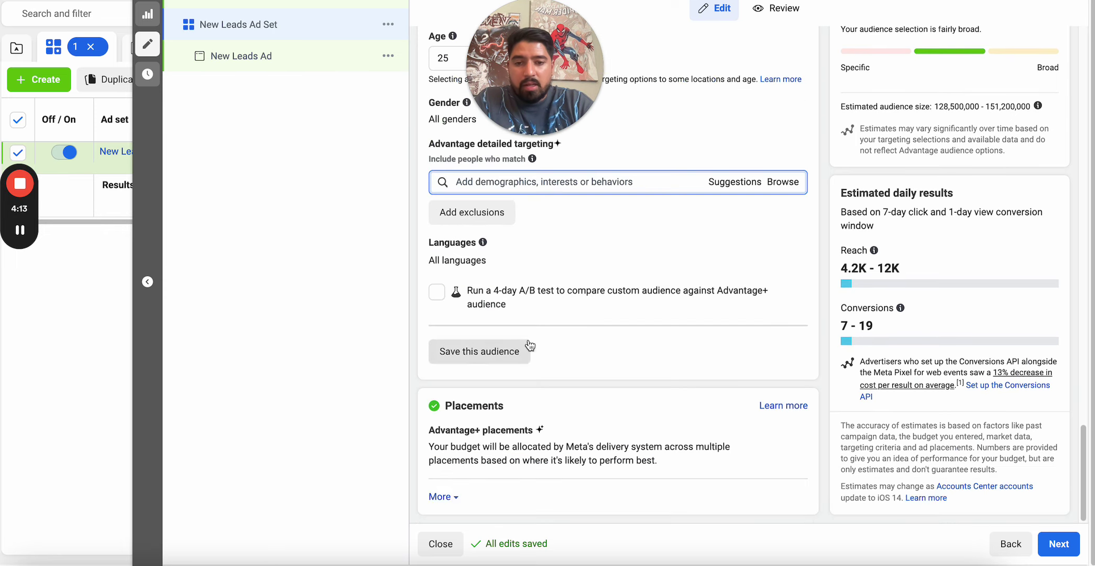
Use manual placements, unchecking Audience Network and Messenger to keep Facebook and Instagram
{"action": "left_click", "coordinate": [788, 439]}
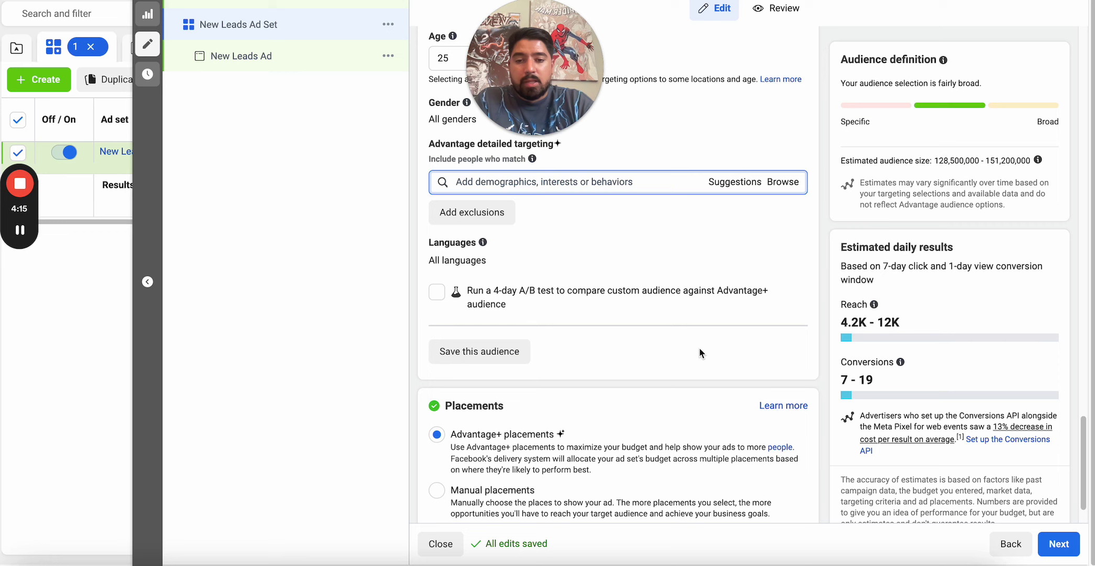
{"action": "scroll", "coordinate": [692, 347], "scroll_direction": "down", "scroll_amount": 1}
{"action": "left_click", "coordinate": [438, 436]}
{"action": "scroll", "coordinate": [562, 422], "scroll_direction": "down", "scroll_amount": 5}
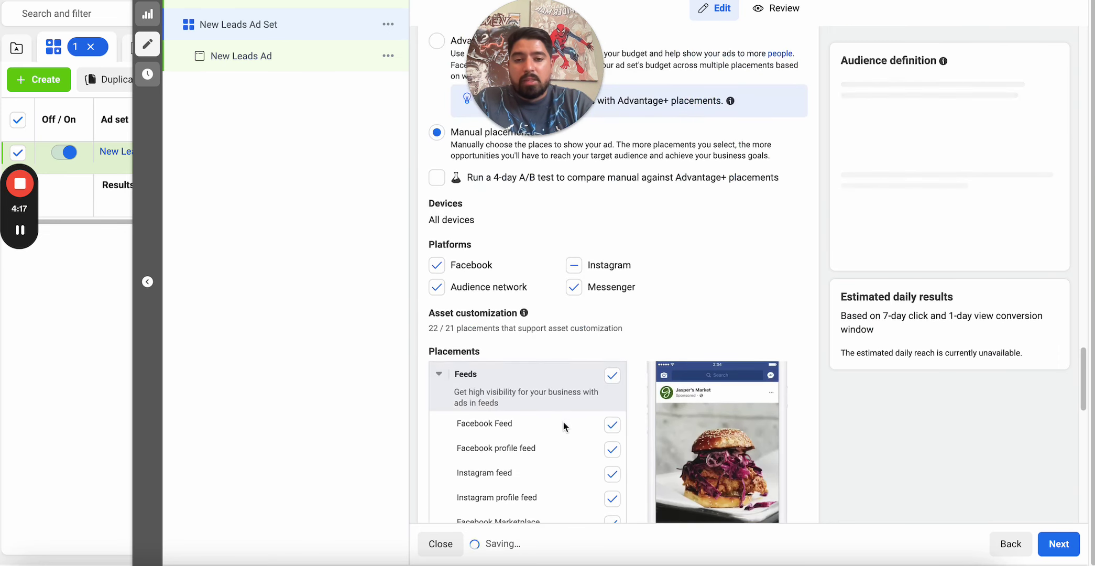
{"action": "left_click", "coordinate": [436, 286]}
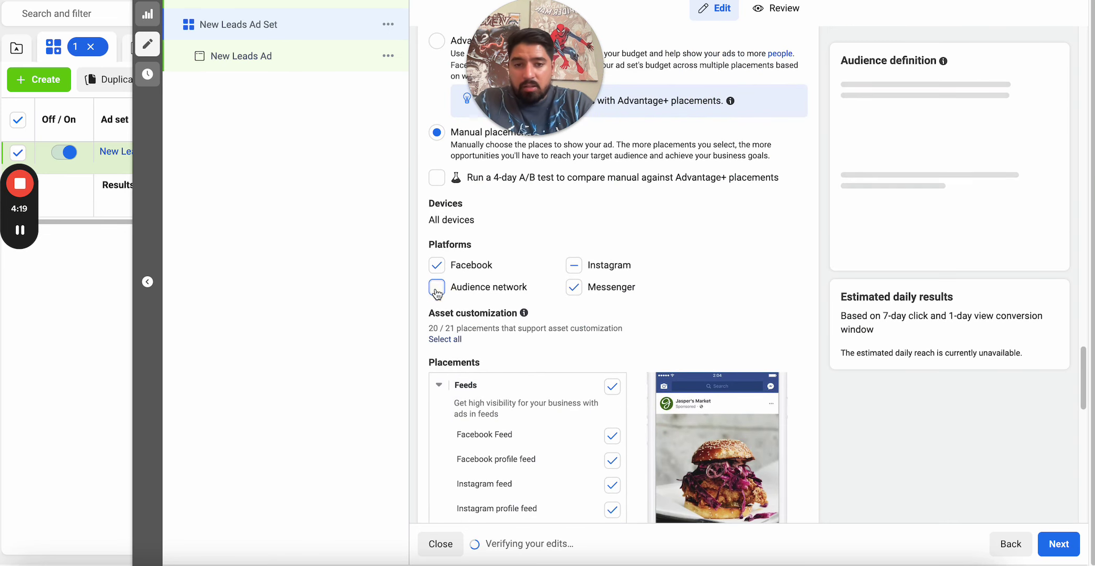
{"action": "left_click", "coordinate": [574, 288]}
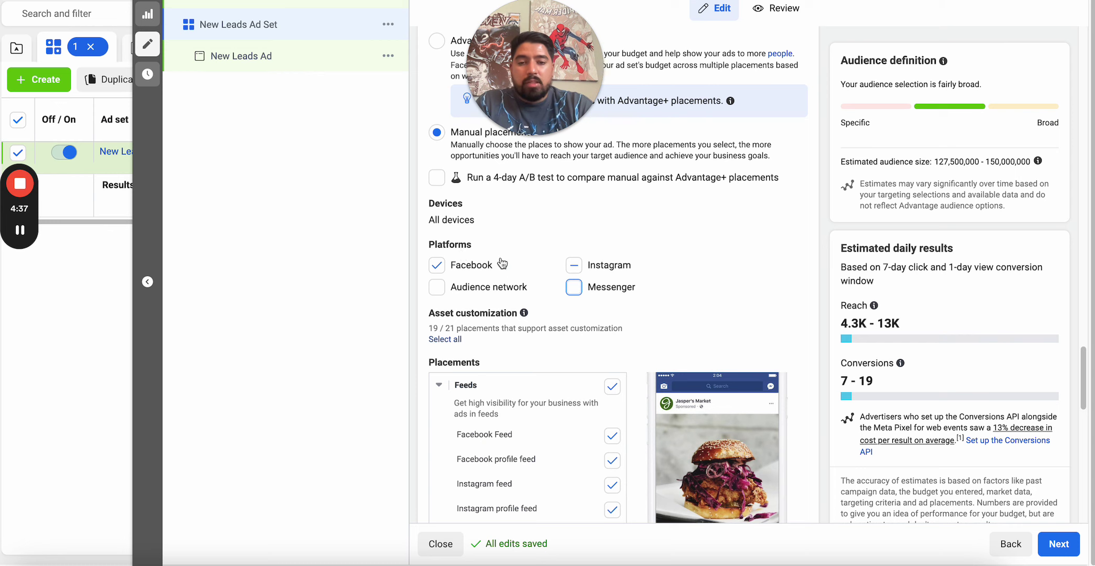
Review the rest of the ad set page and continue to the New Leads Ad creative
{"action": "scroll", "coordinate": [567, 278], "scroll_direction": "down", "scroll_amount": 4}
{"action": "scroll", "coordinate": [567, 277], "scroll_direction": "down", "scroll_amount": 1}
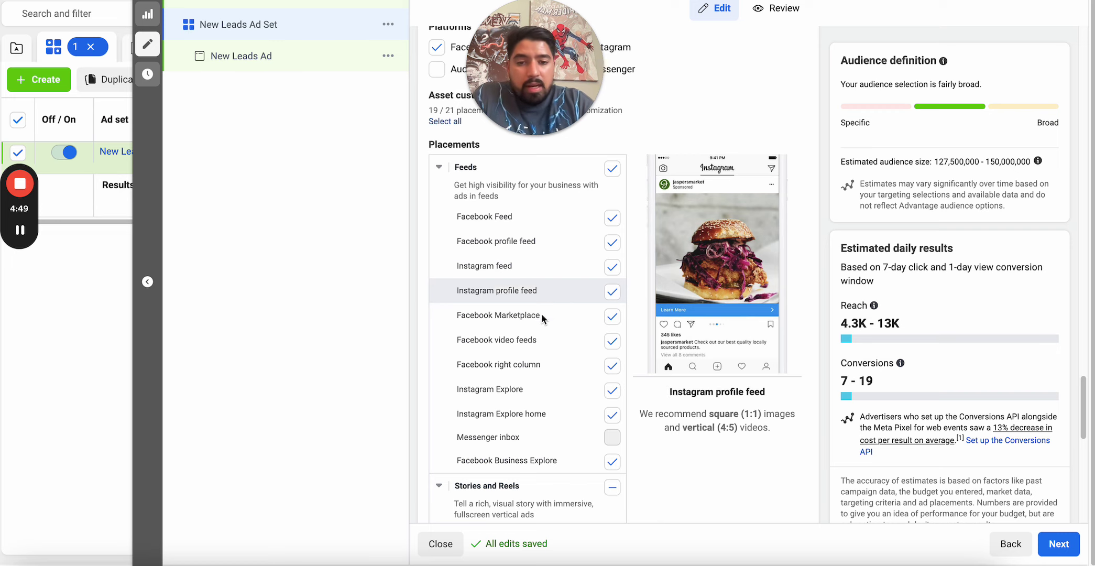
{"action": "left_click_drag", "start_coordinate": [539, 364], "coordinate": [448, 365]}
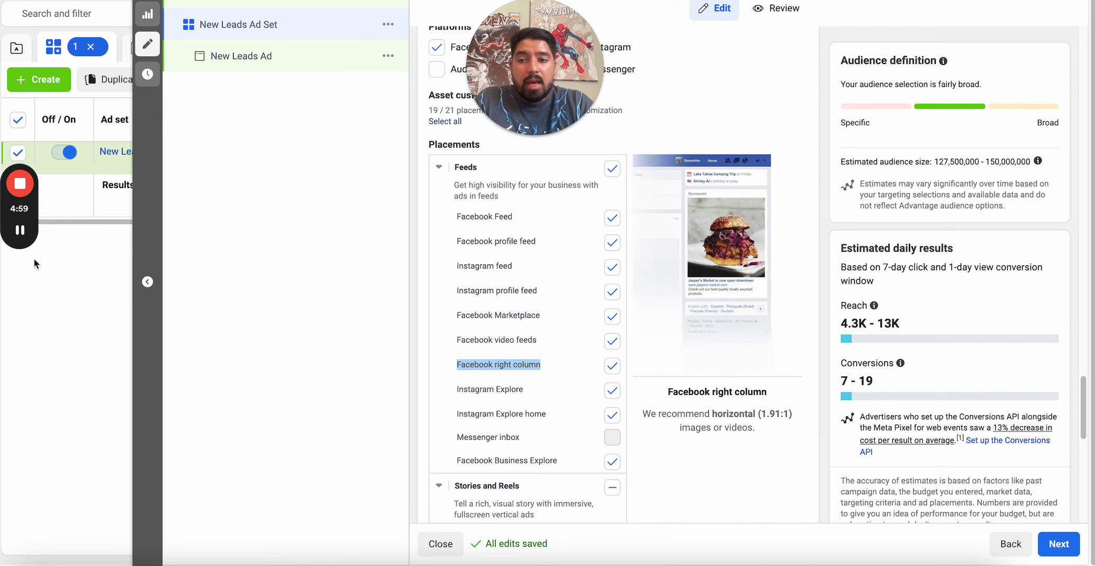
{"action": "left_click", "coordinate": [22, 242]}
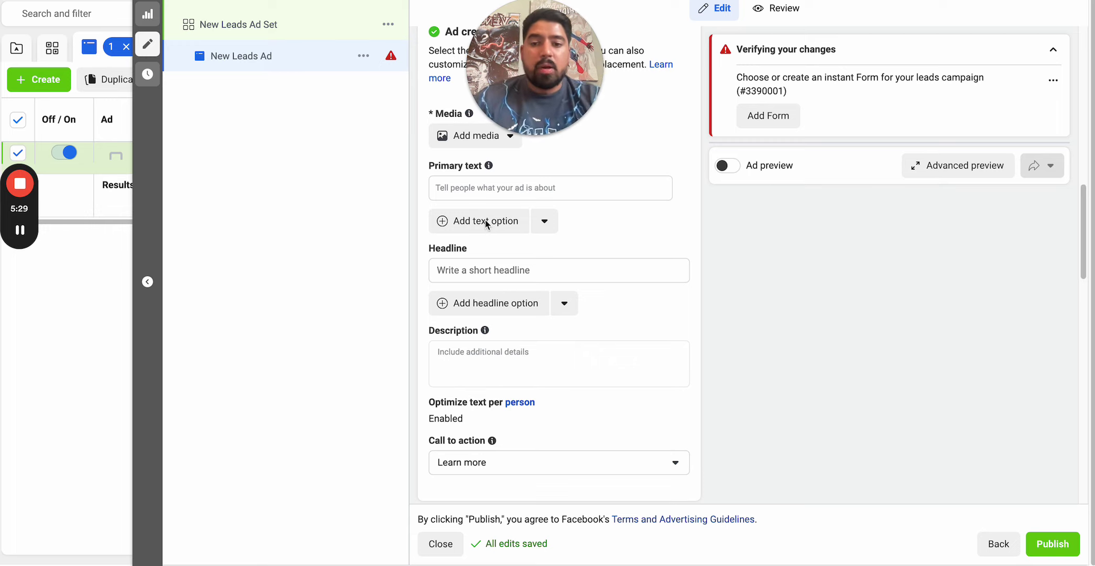
Put the cursor in the empty Primary text field of the ad creative
{"action": "left_click", "coordinate": [459, 188]}
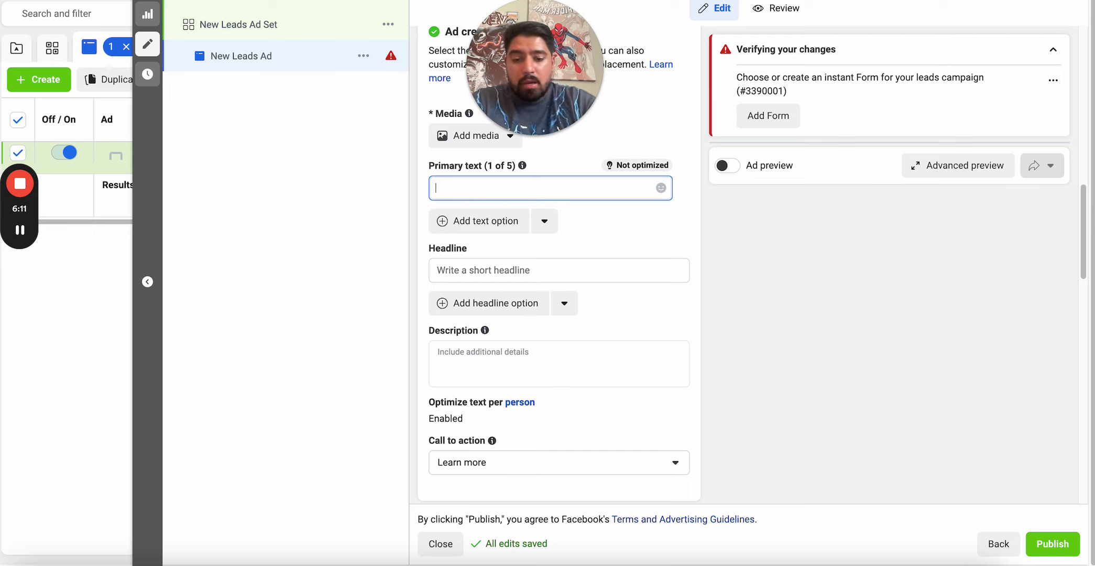
Enter the primary text 'Business Owners: Team making you feel slowed down?' with a line break
{"action": "type", "text": "Business"}
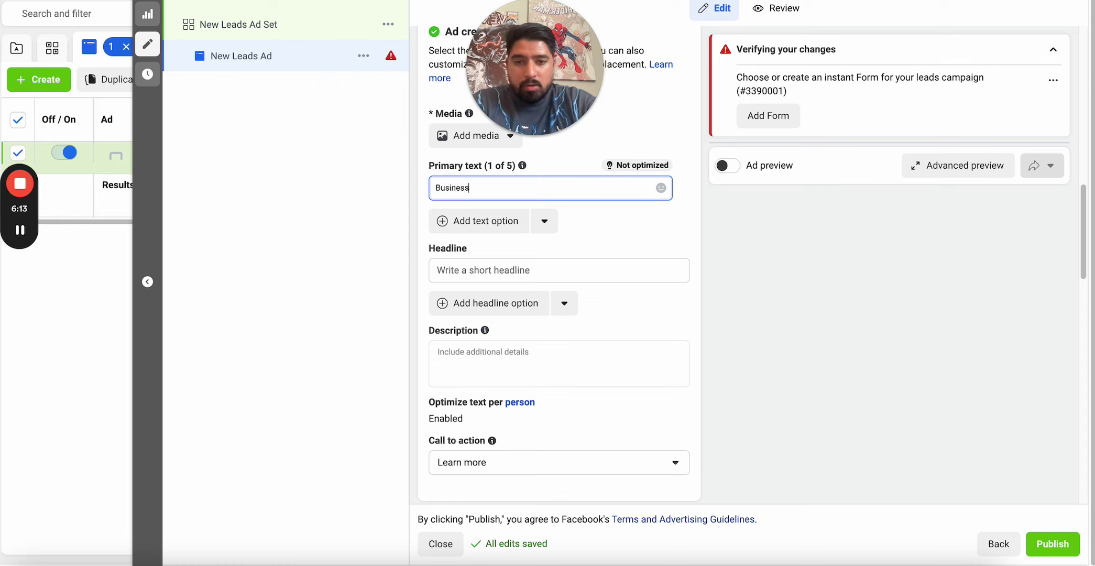
{"action": "type", "text": " Owners: Team "}
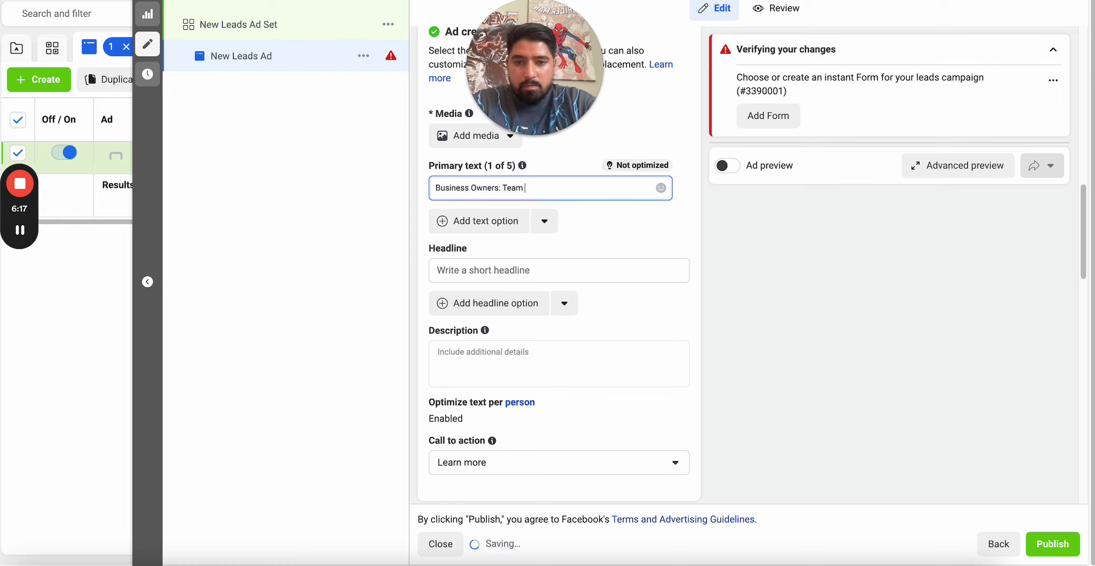
{"action": "type", "text": "making you "}
{"action": "type", "text": "feel"}
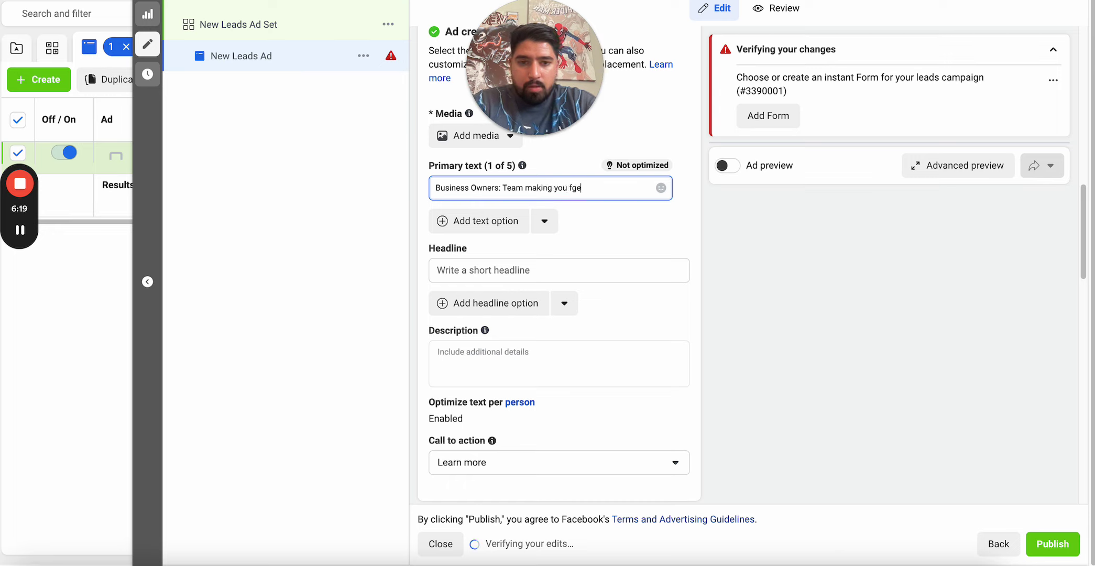
{"action": "type", "text": " slowed down?"}
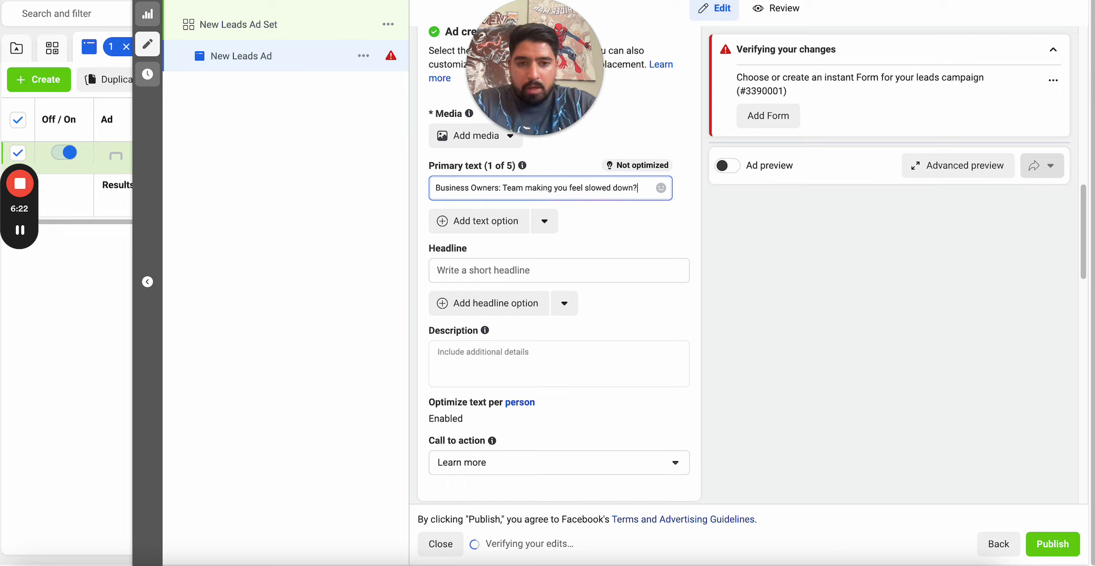
{"action": "key", "text": "Return"}
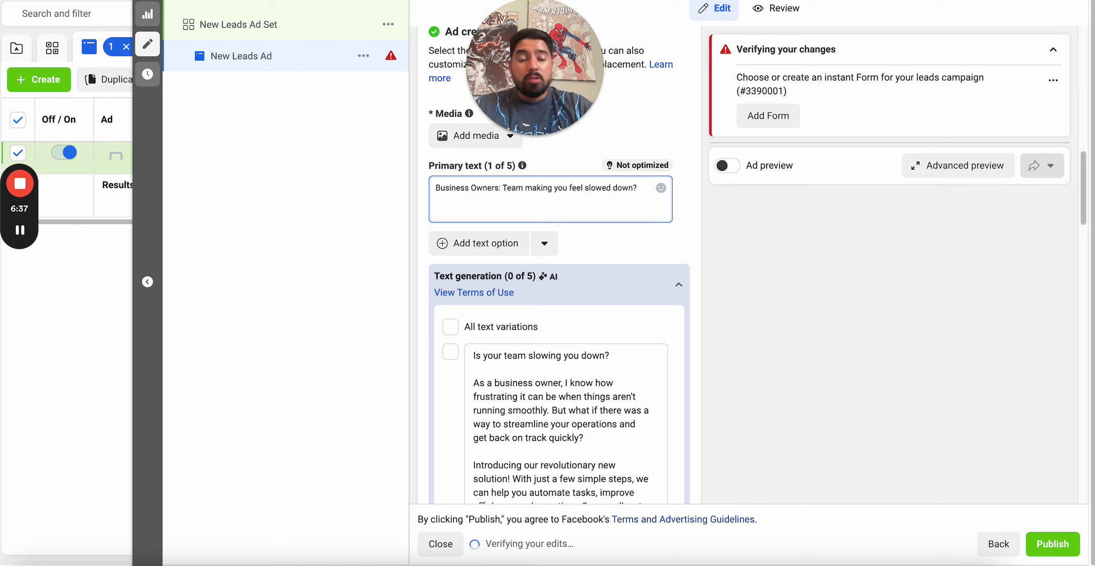
{"action": "double_click", "coordinate": [541, 186]}
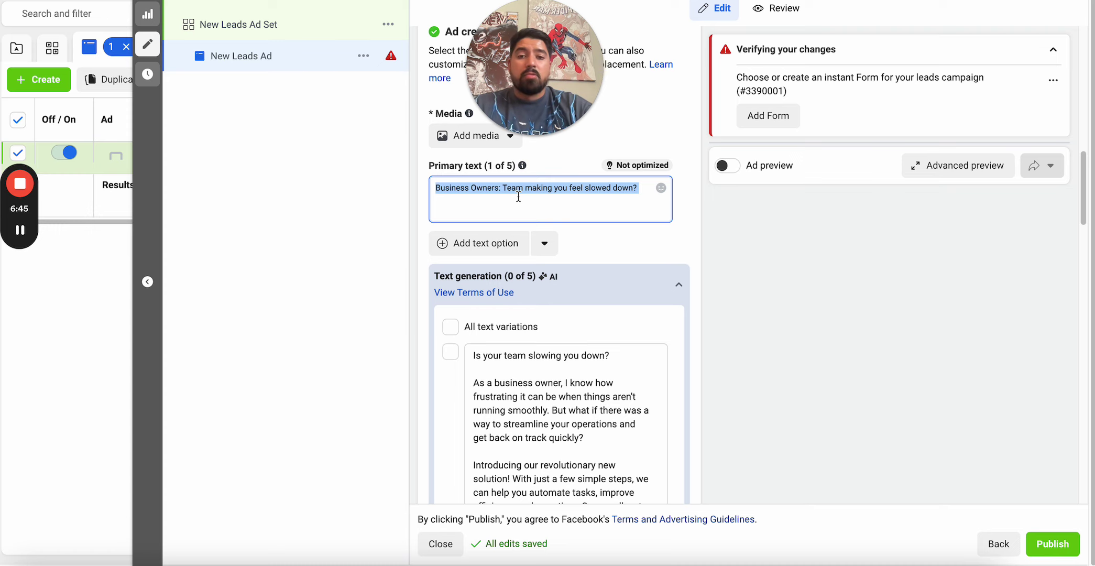
{"action": "scroll", "coordinate": [518, 196], "scroll_direction": "down", "scroll_amount": 6}
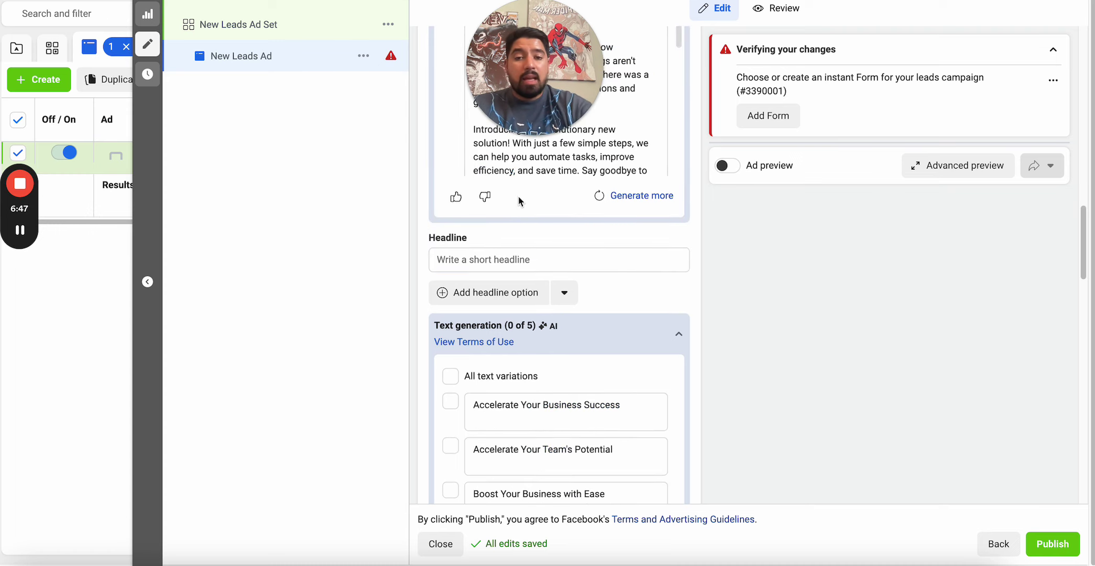
{"action": "left_click", "coordinate": [505, 242]}
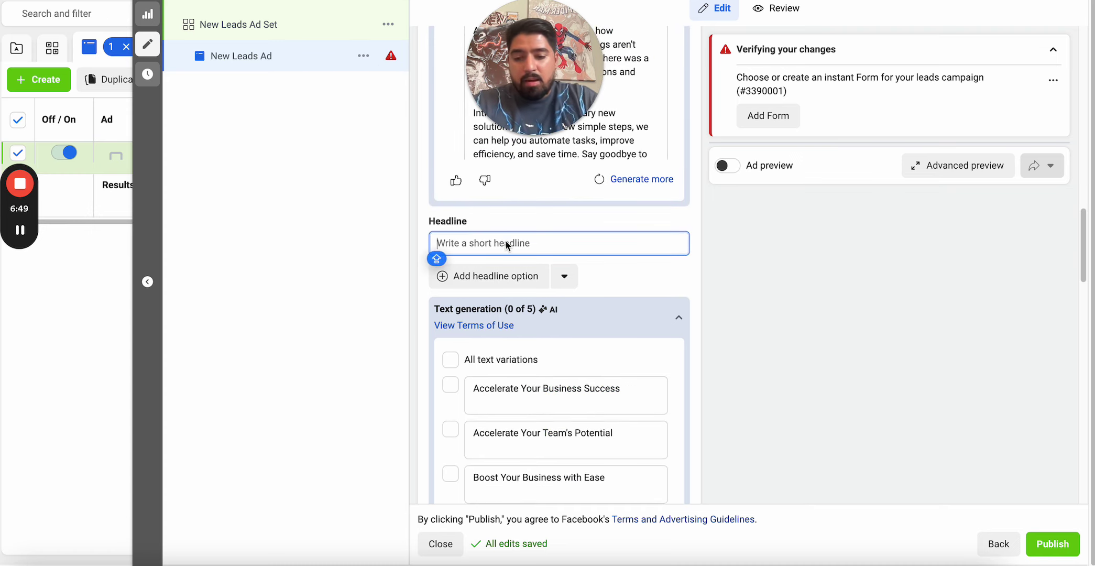
Type the team-of-5-or-more headline into the Headline field and confirm it
{"action": "type", "text": "Have a team with 5 or more - use this hack"}
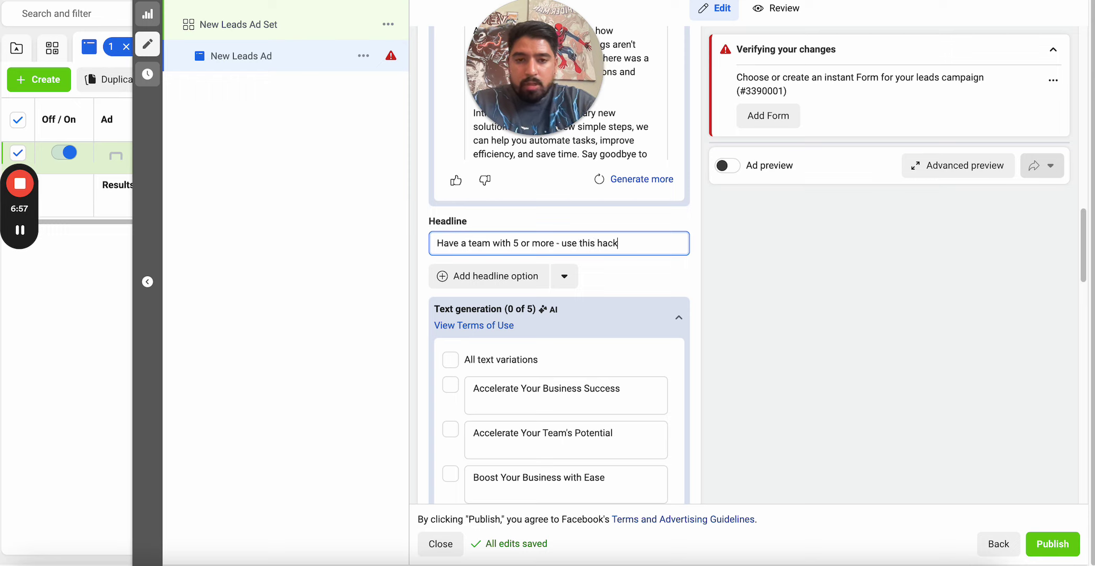
{"action": "type", "text": "ette"}
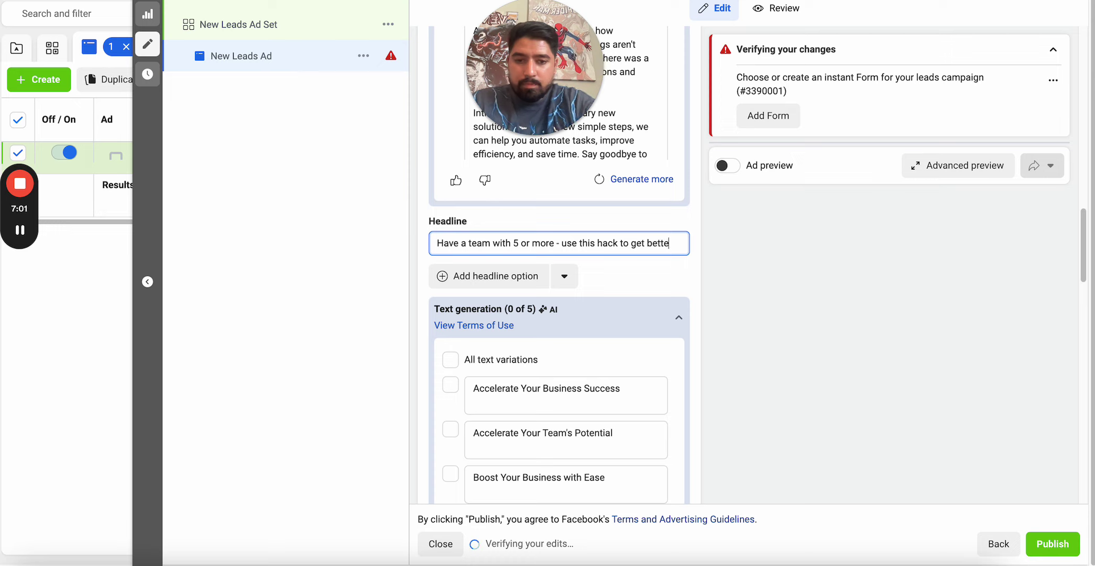
{"action": "type", "text": "rr performance"}
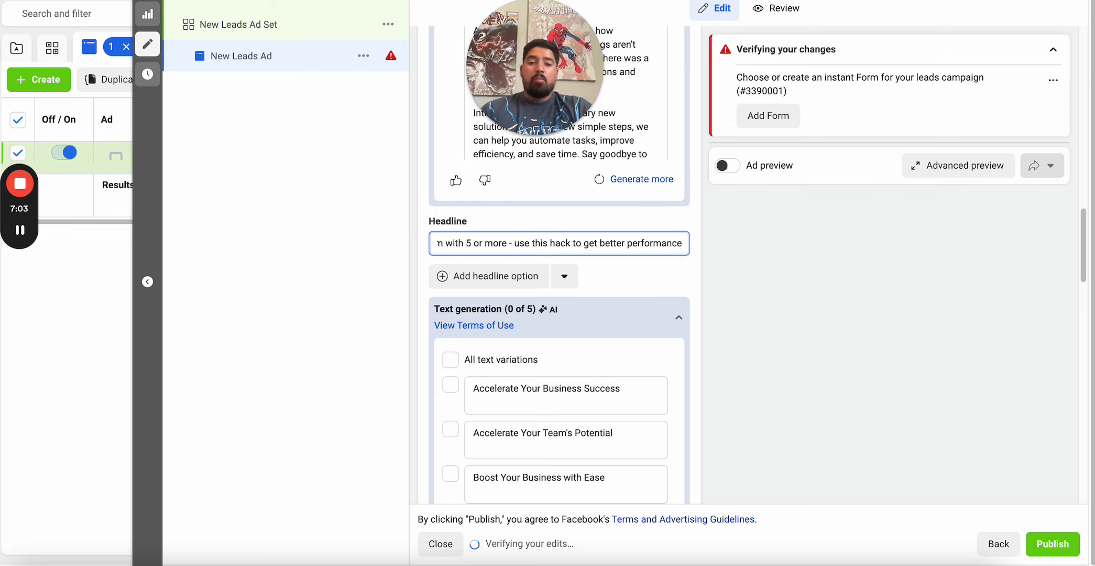
{"action": "left_click", "coordinate": [634, 272]}
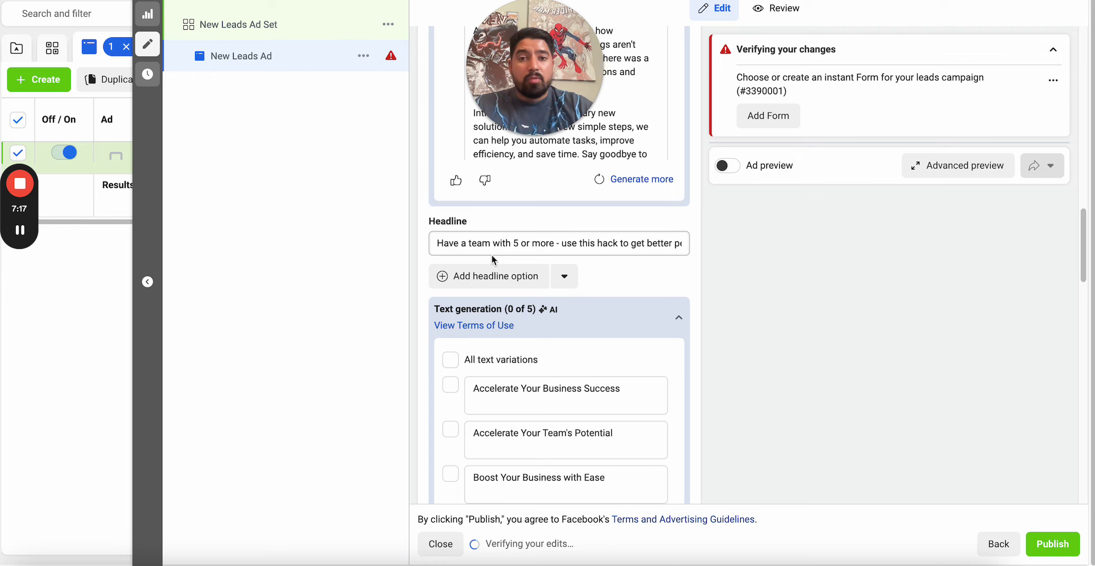
{"action": "scroll", "coordinate": [491, 255], "scroll_direction": "up", "scroll_amount": 10}
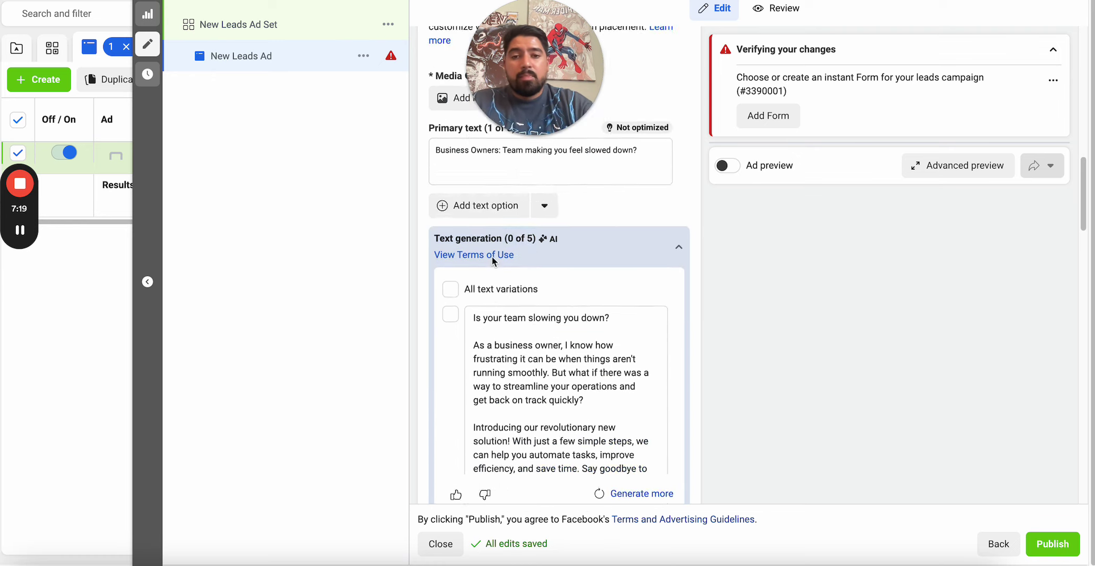
{"action": "scroll", "coordinate": [489, 267], "scroll_direction": "down", "scroll_amount": 1}
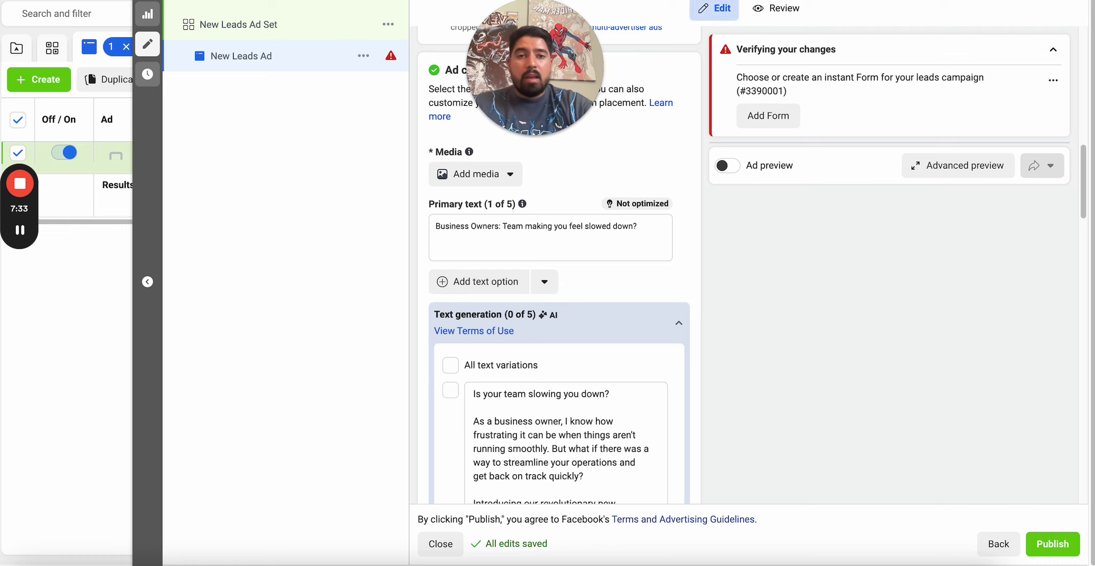
In a new Chrome tab, open the FB ads and funnels full guide (cheatsheet) document
{"action": "key", "text": "ctrl+t"}
{"action": "type", "text": "chea"}
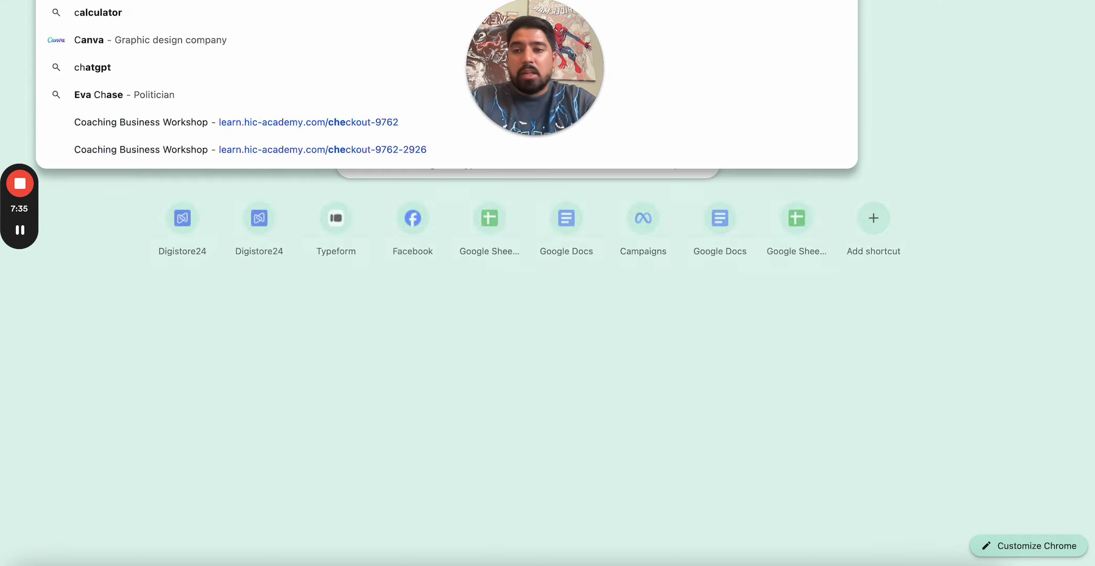
{"action": "left_click", "coordinate": [391, 406]}
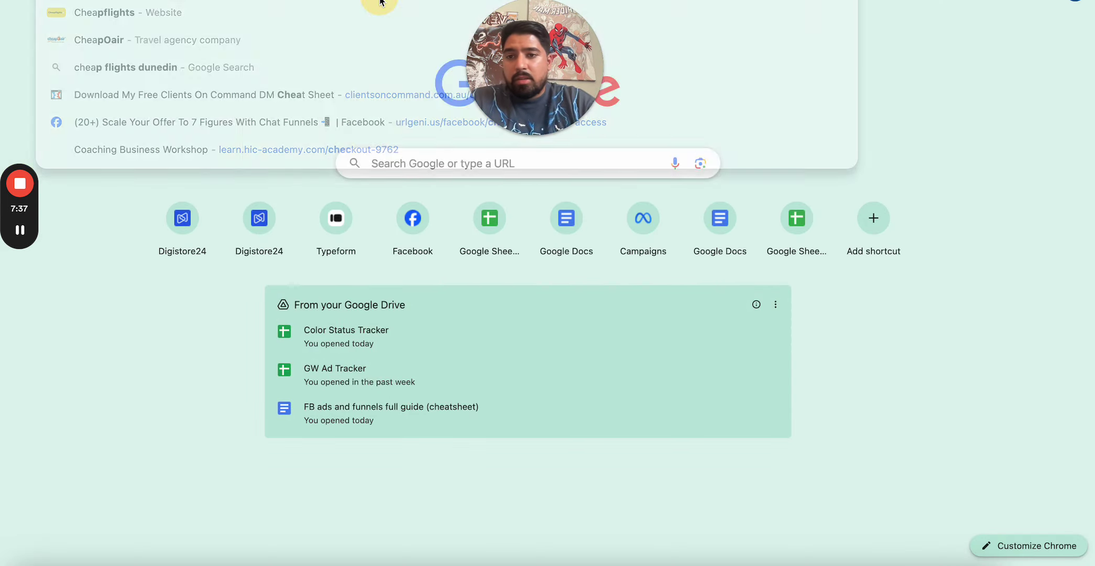
{"action": "left_click_drag", "start_coordinate": [527, 53], "coordinate": [806, 73]}
{"action": "left_click", "coordinate": [798, 153]}
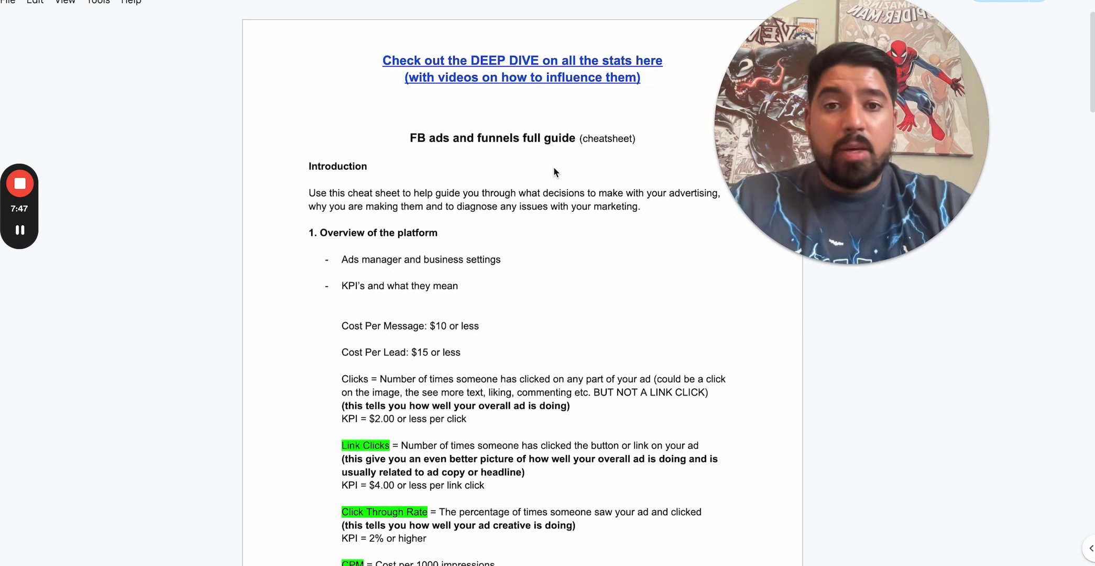
{"action": "mouse_move", "coordinate": [23, 184]}
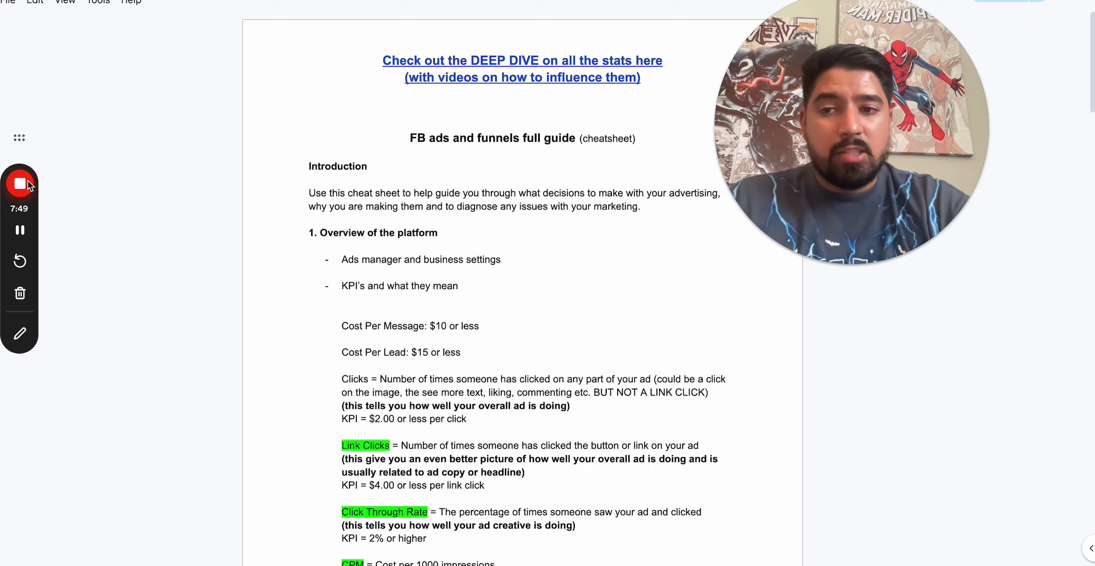